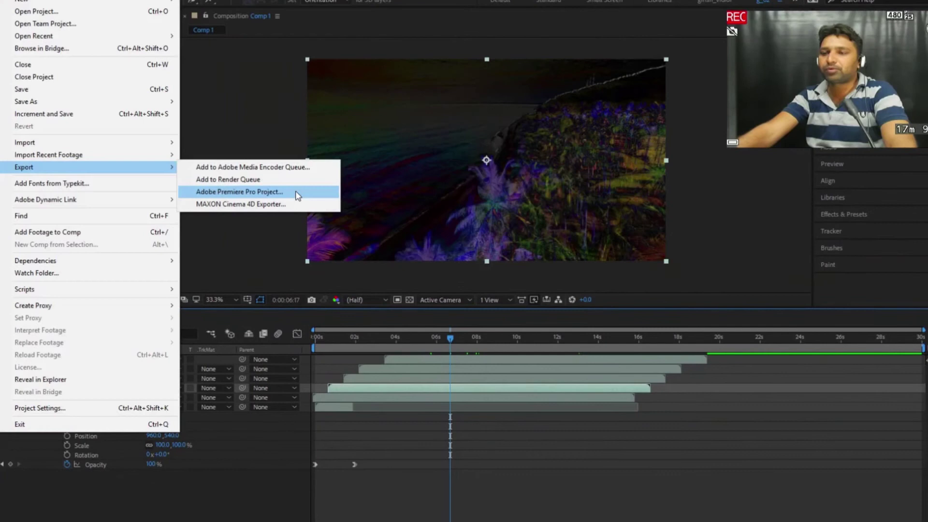
Bring After Effects forward on the empty Untitled Project.aep start screen.
click(296, 194)
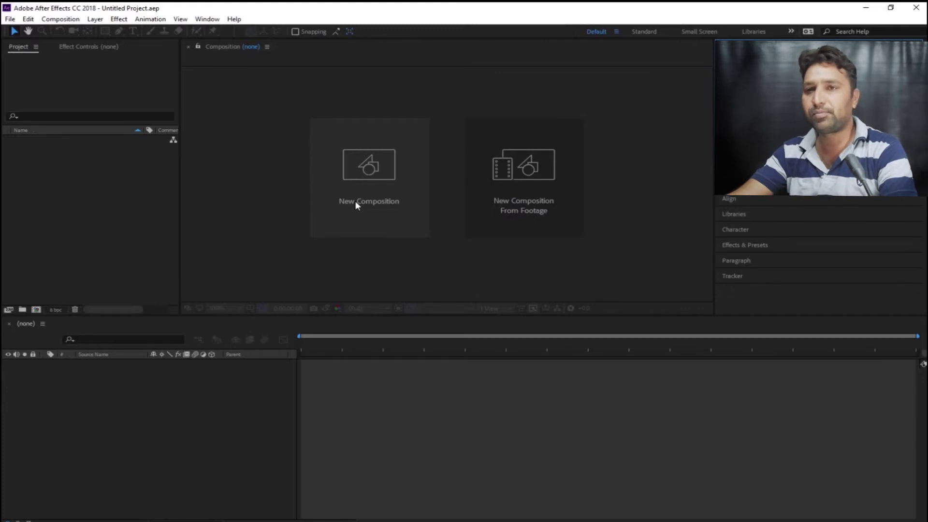
click(10, 19)
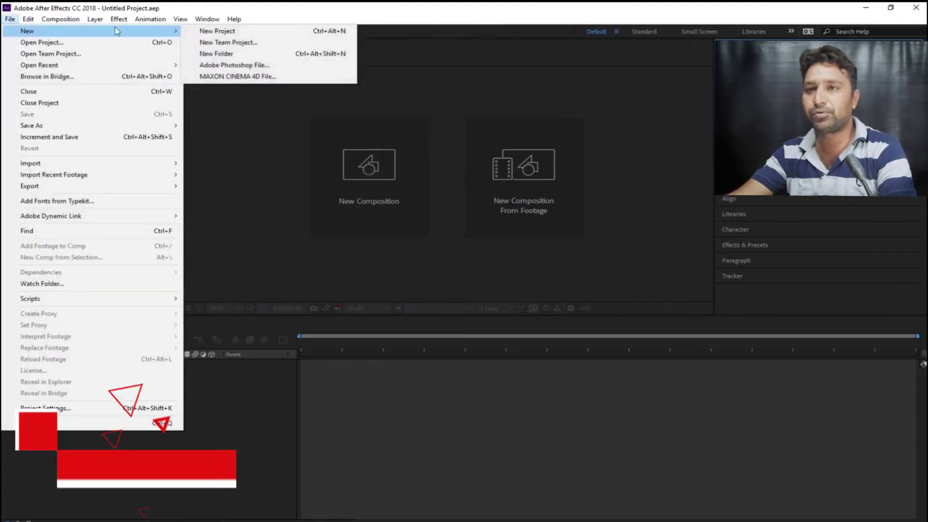
mouse_move(234, 19)
click(431, 9)
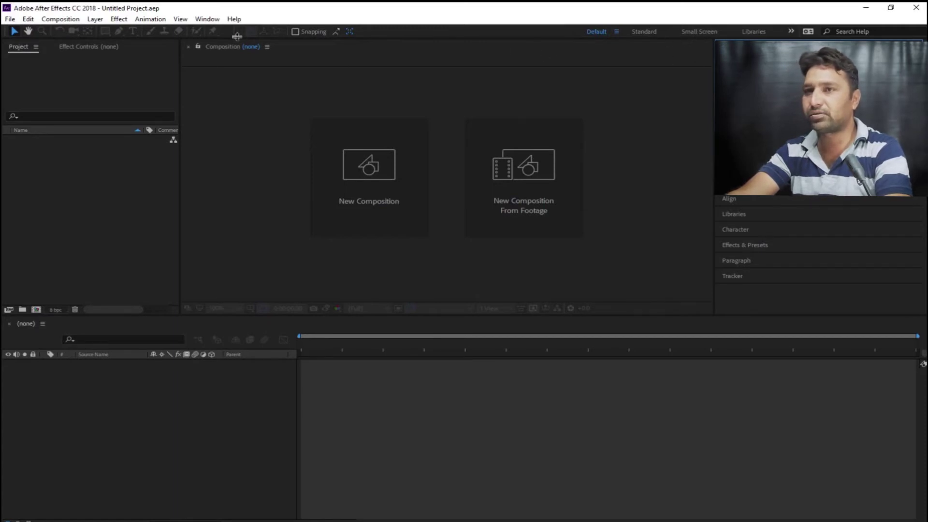
Show the Window menu's Workspace submenu of available layouts.
click(207, 19)
mouse_move(190, 41)
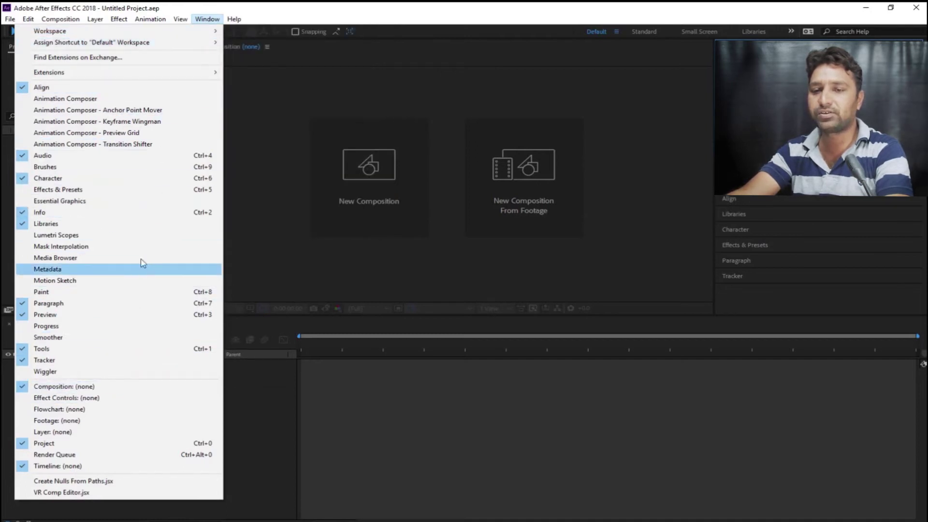
Dismiss the Window menu and browse the Animation menu, ending on the Effect menu.
click(468, 7)
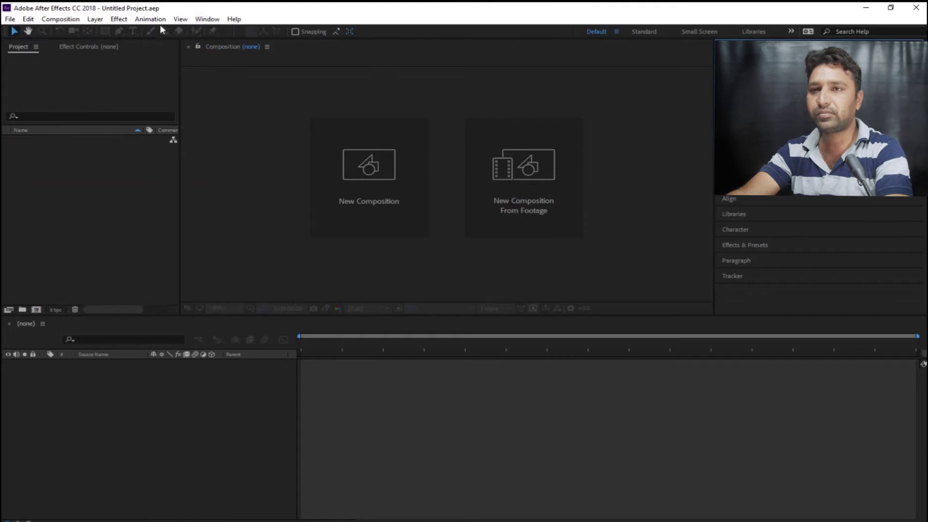
click(151, 19)
mouse_move(124, 20)
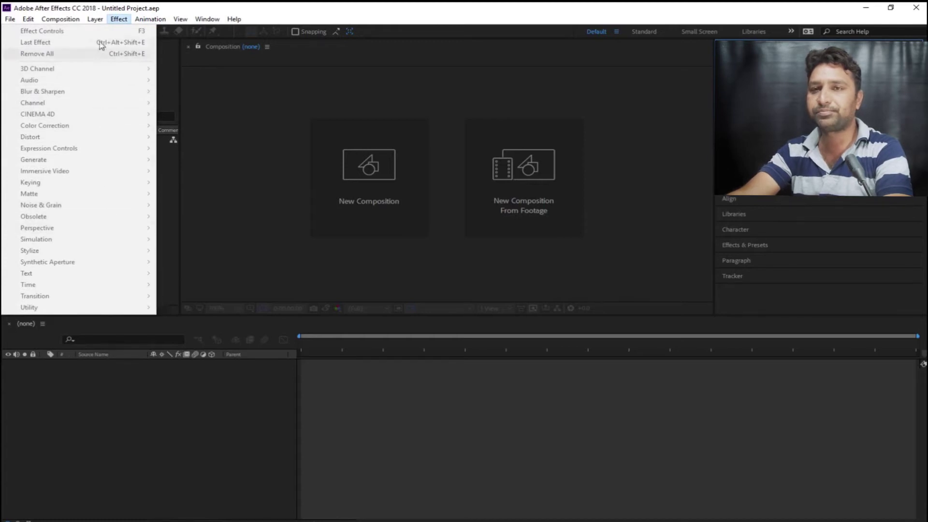
Browse the Layer and Composition menus, ending on the File menu.
click(95, 18)
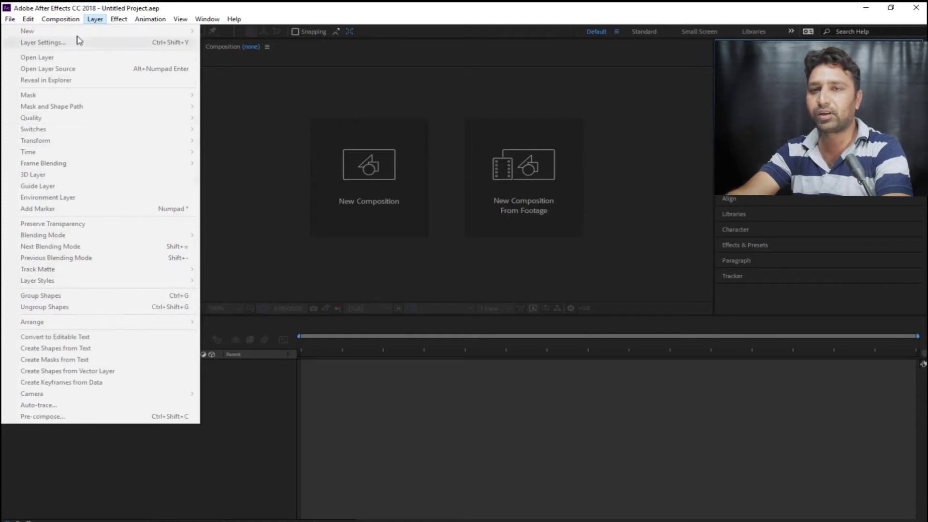
click(67, 20)
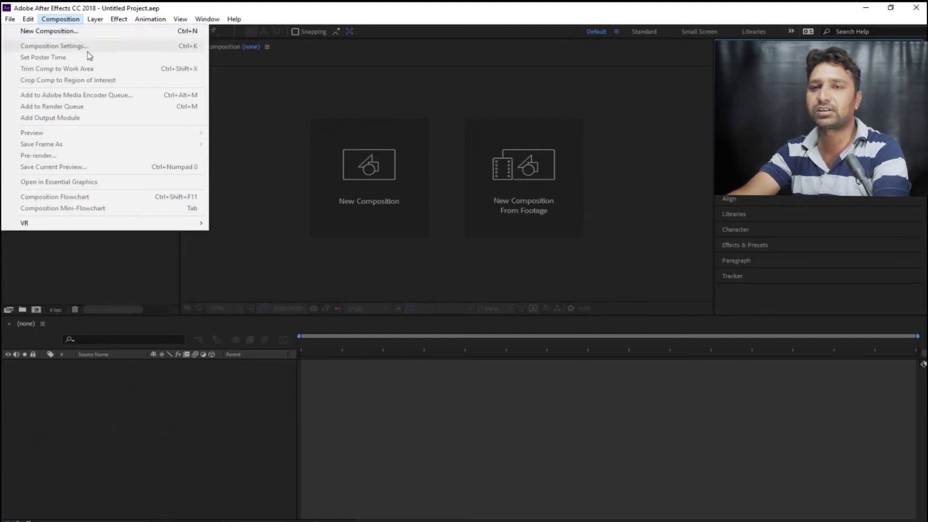
mouse_move(29, 19)
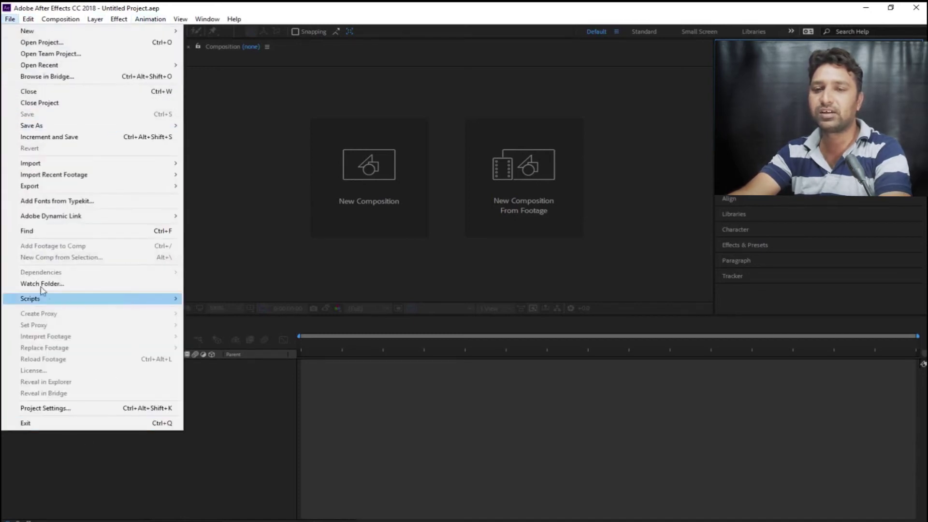
click(277, 440)
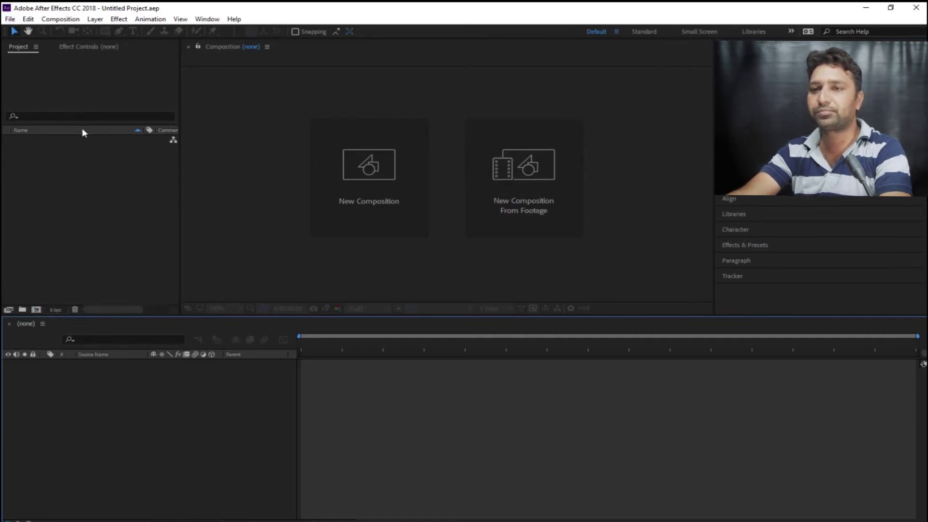
scroll(129, 310, right, 2)
scroll(109, 312, left, 2)
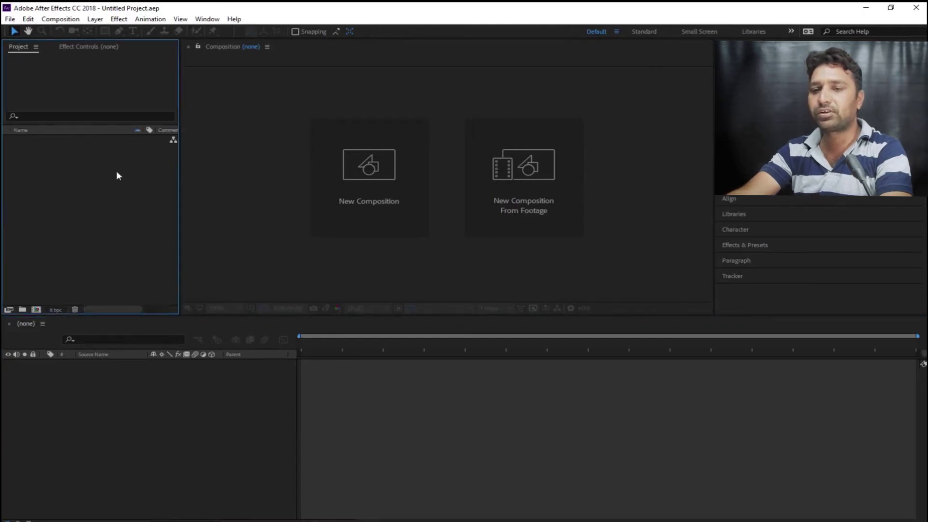
click(226, 426)
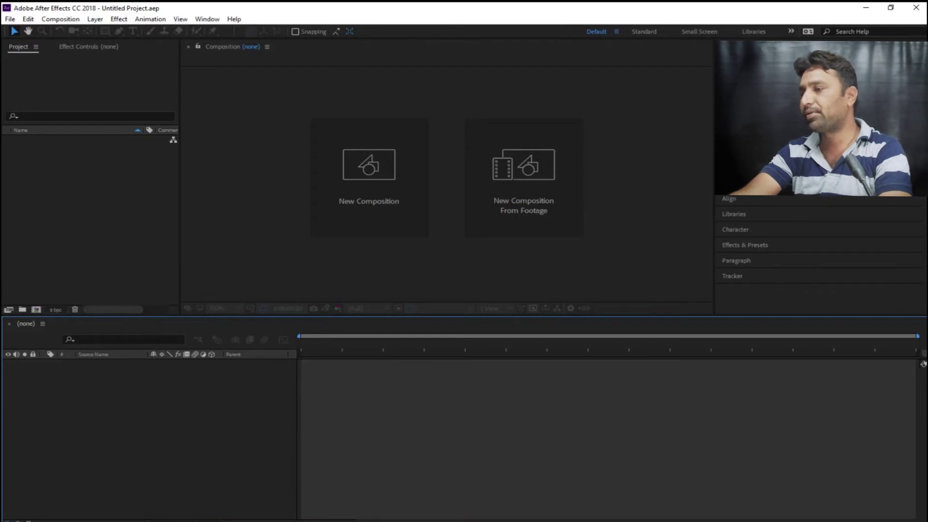
click(344, 215)
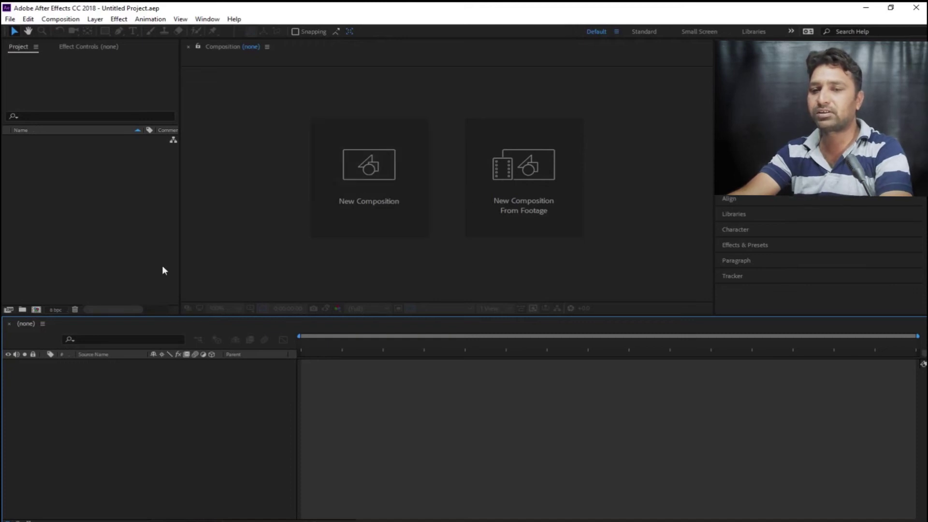
click(9, 20)
mouse_move(30, 32)
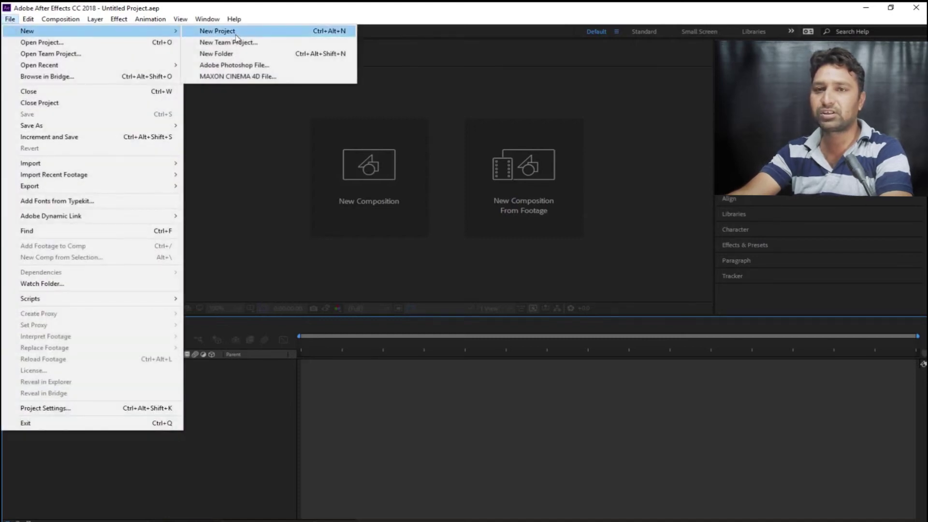
Start a new composition from the New Composition tile and fix the mistyped name toward FIRST.
click(277, 45)
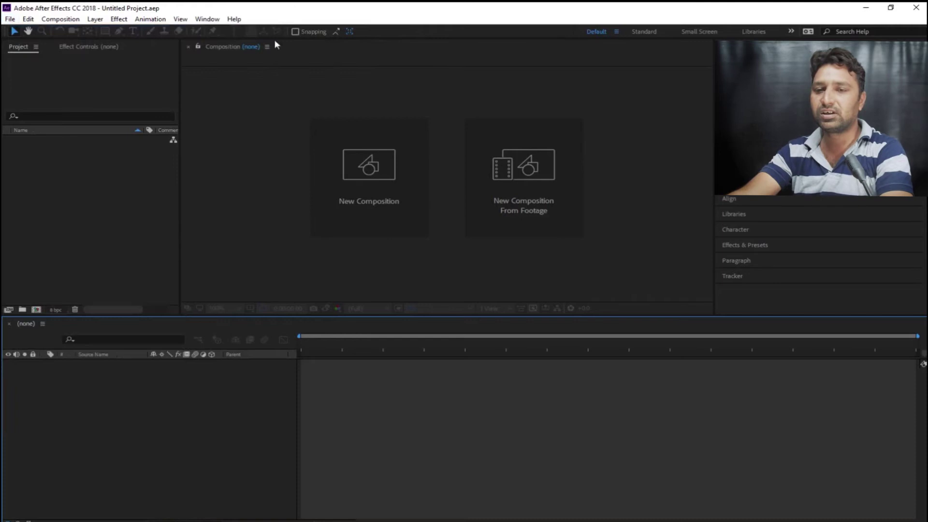
click(358, 163)
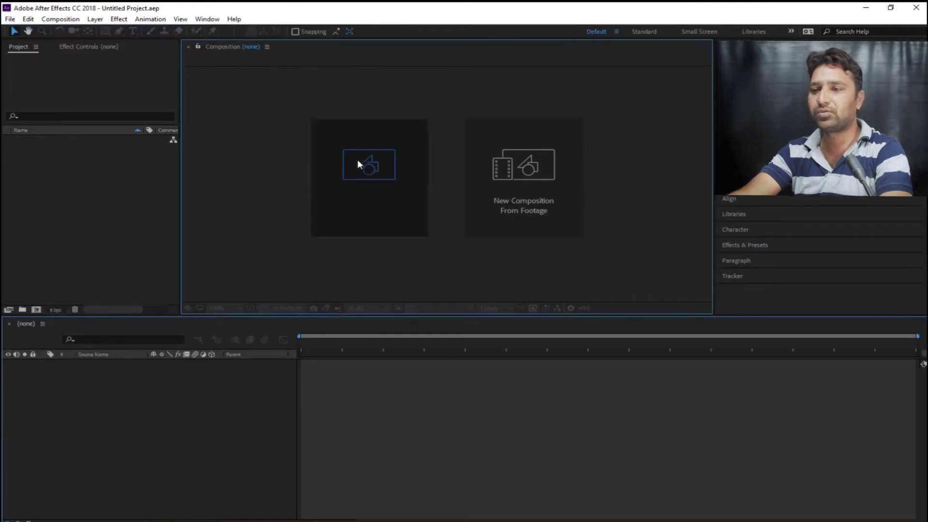
drag(284, 127, 235, 122)
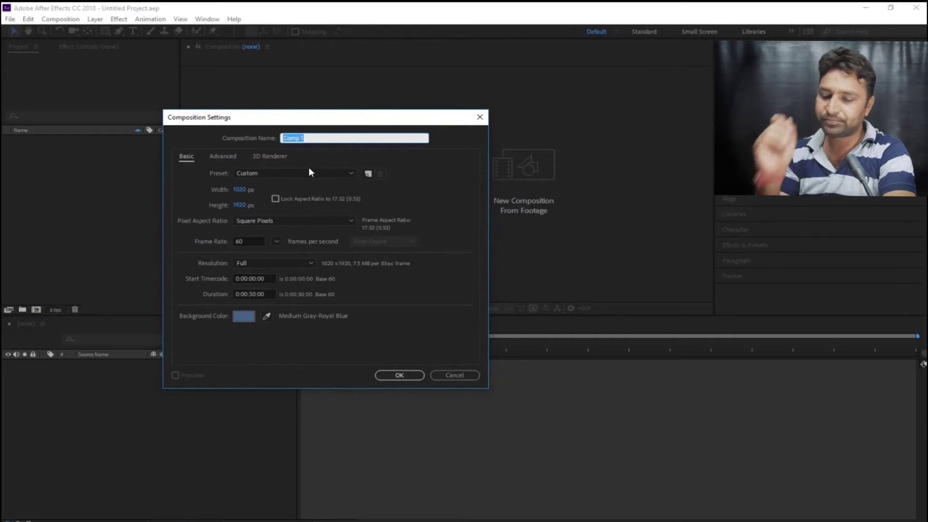
text(TR)
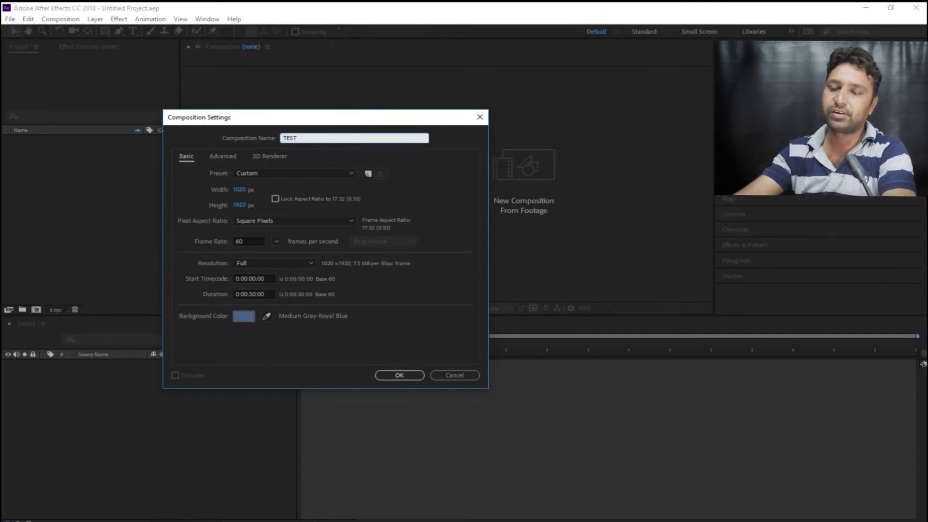
key(BackSpace)
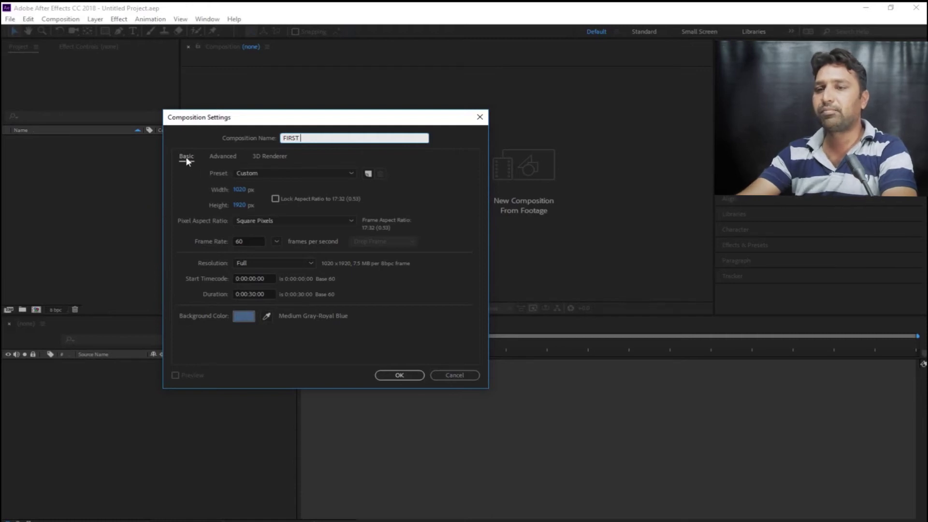
Review FIRST's Advanced and 3D Renderer tabs, then open the composition Preset list.
click(223, 156)
click(271, 156)
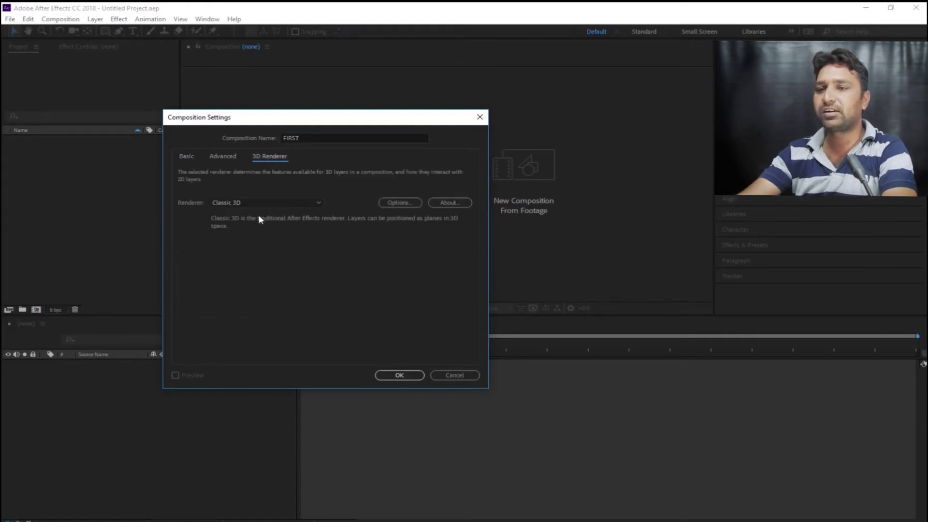
click(187, 158)
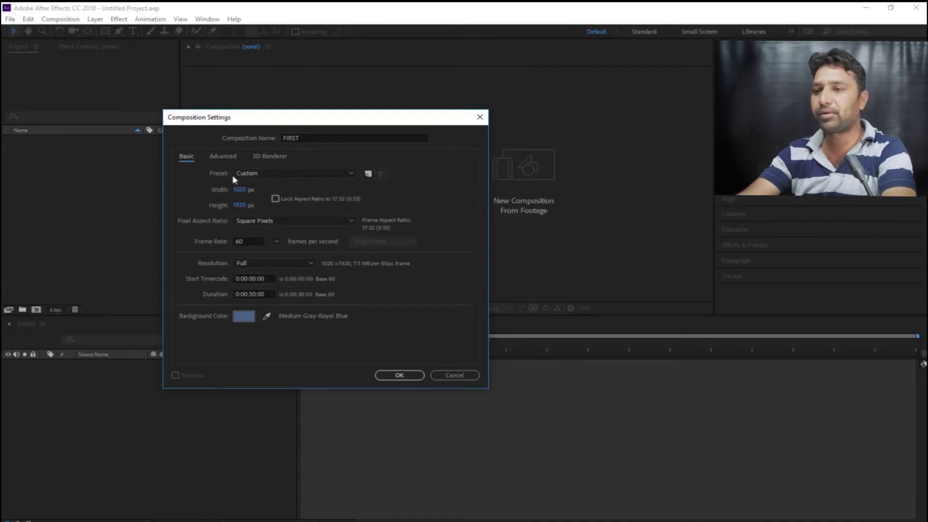
click(291, 174)
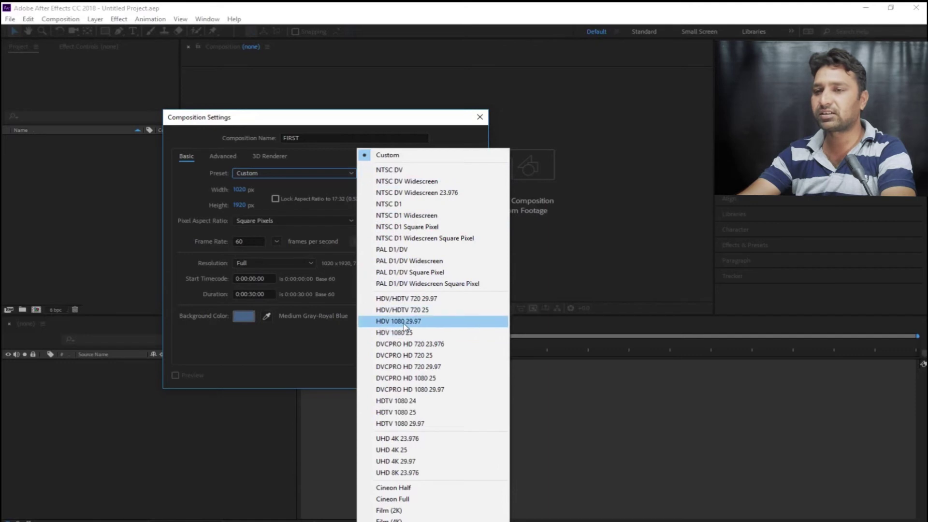
click(218, 223)
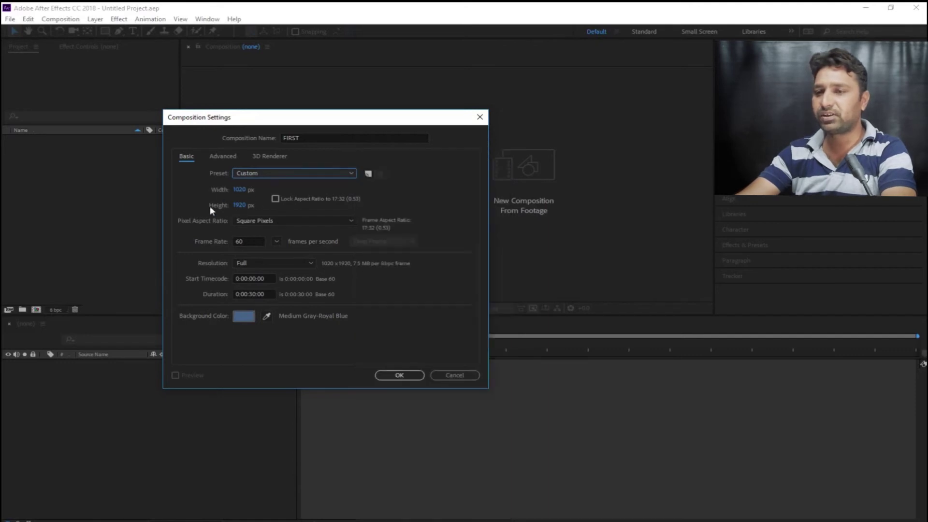
click(275, 198)
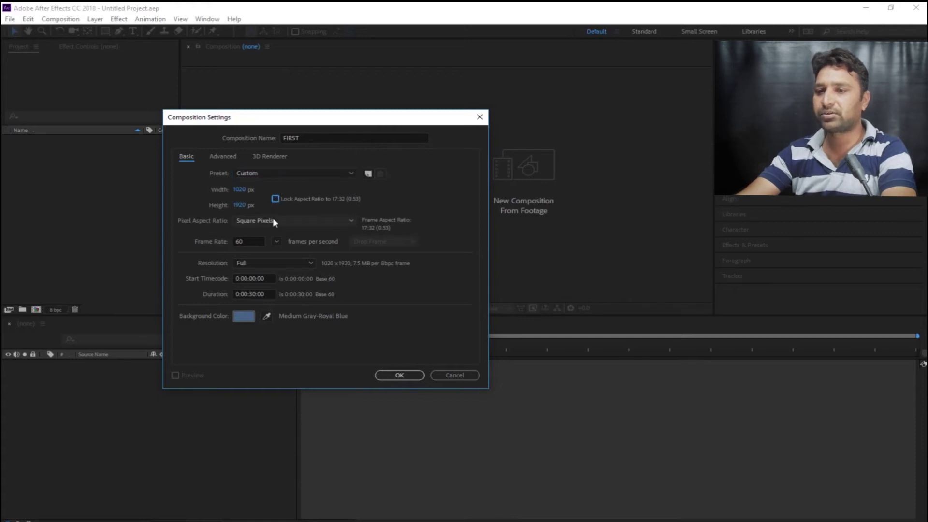
click(274, 221)
click(272, 231)
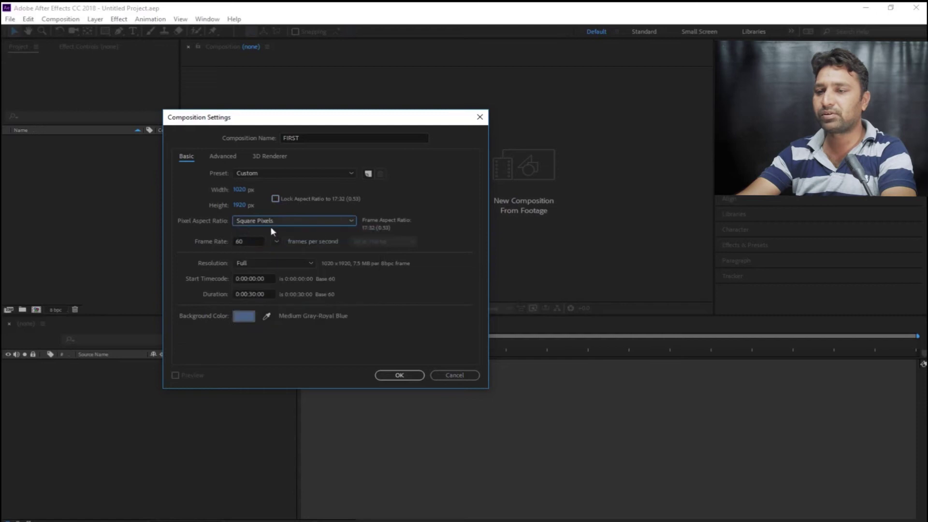
click(244, 242)
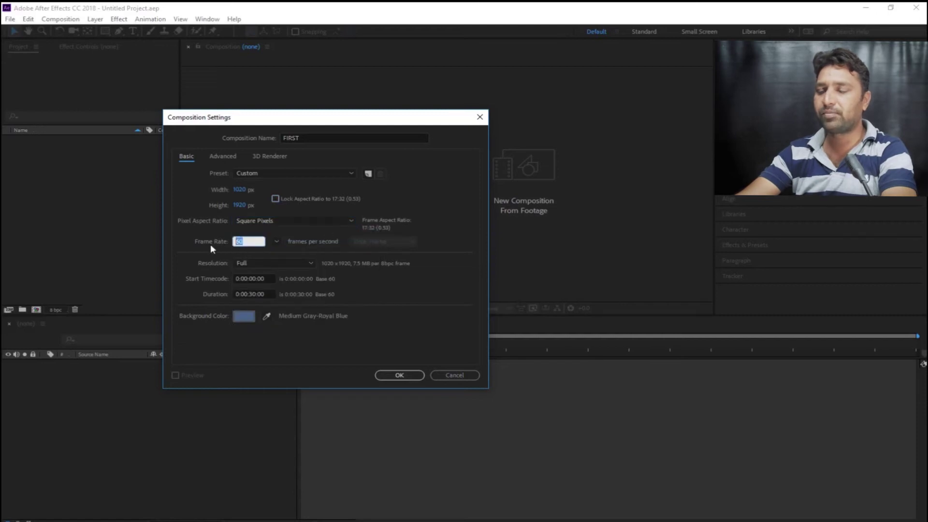
click(277, 242)
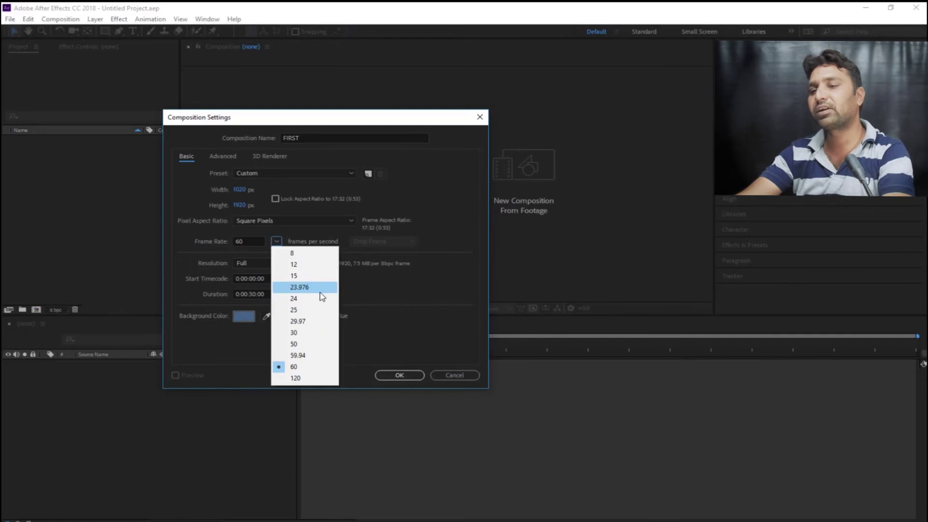
click(324, 366)
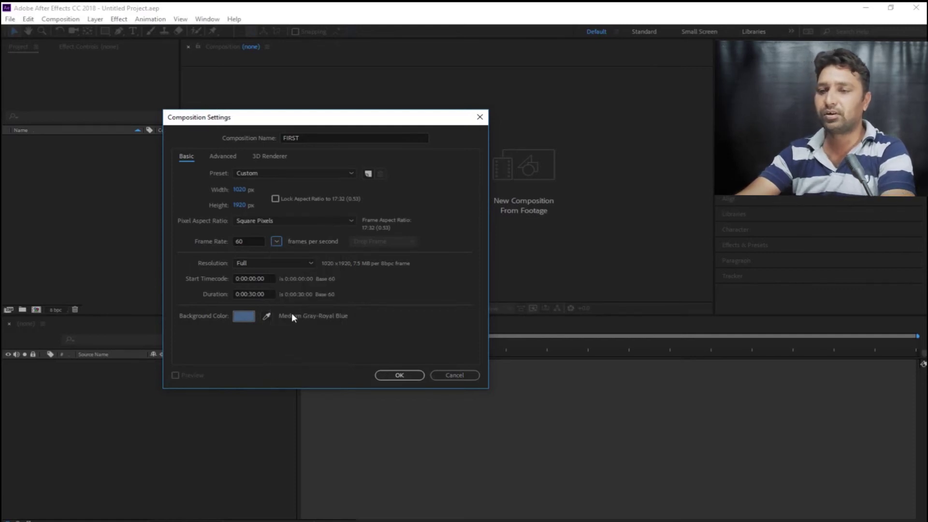
double_click(248, 240)
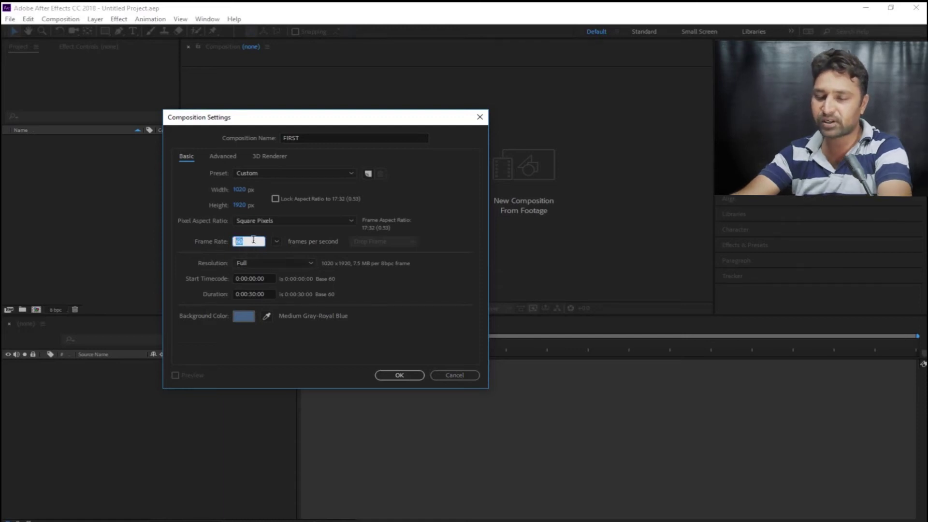
Keep Full resolution and the 0:00:30:00 duration, then open the Background Color picker.
click(288, 266)
click(287, 273)
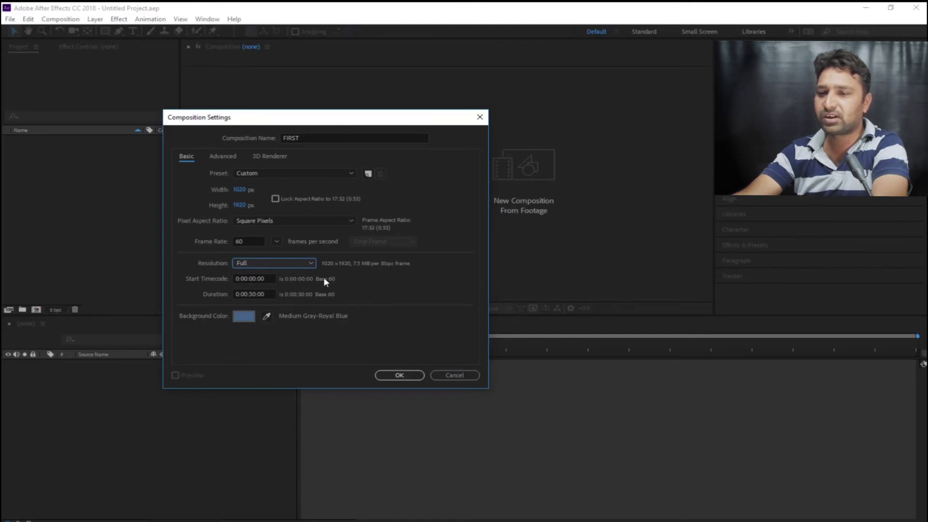
click(258, 294)
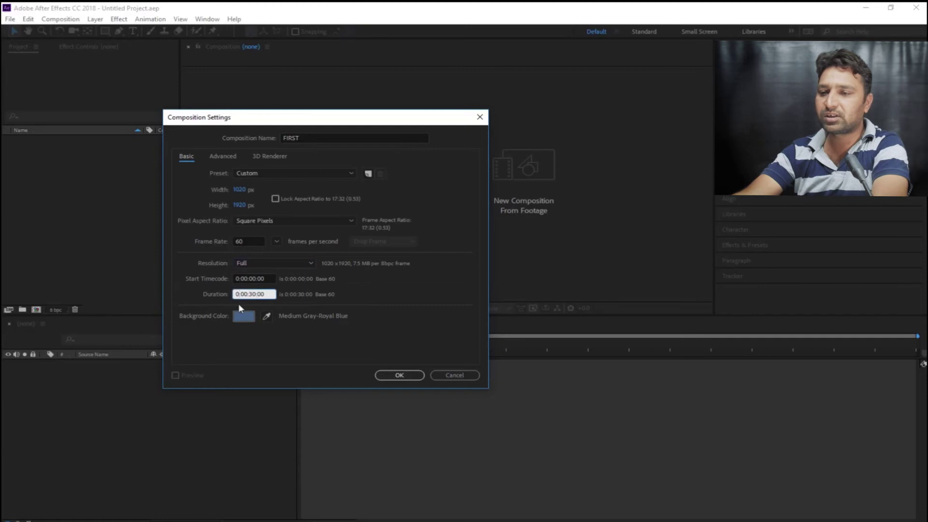
drag(271, 294, 220, 294)
click(254, 294)
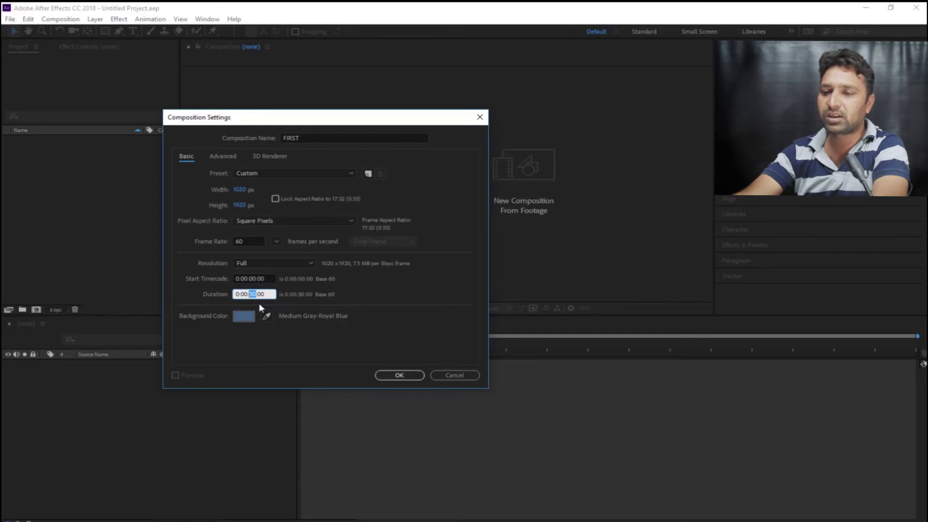
click(268, 295)
drag(268, 294, 219, 295)
click(271, 358)
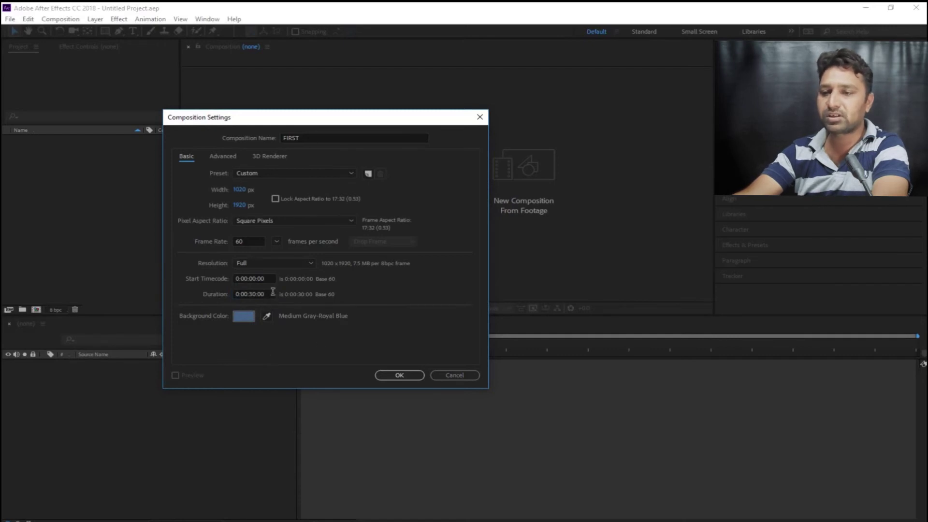
drag(270, 293, 195, 293)
click(323, 334)
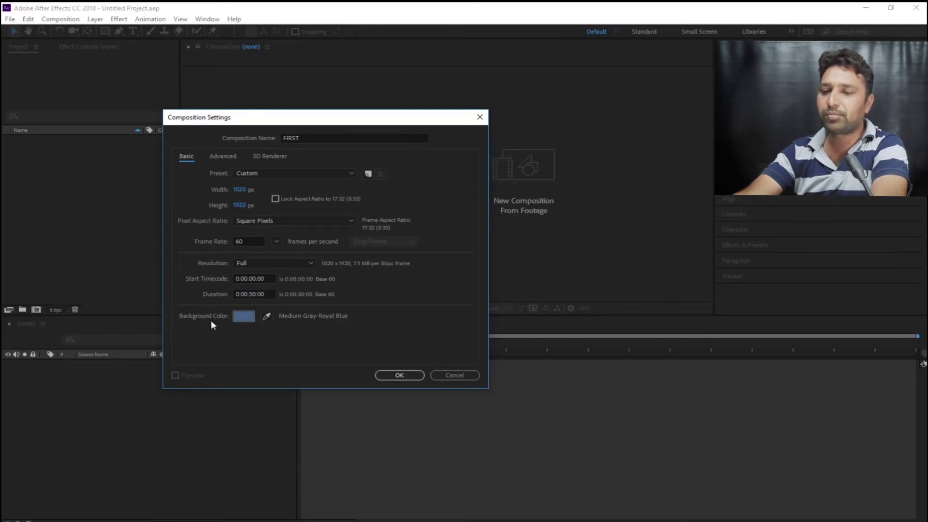
click(244, 316)
Try blue and pink shades, then set FIRST's background to pale grey-purple.
drag(435, 228, 470, 245)
click(487, 207)
drag(387, 207, 431, 213)
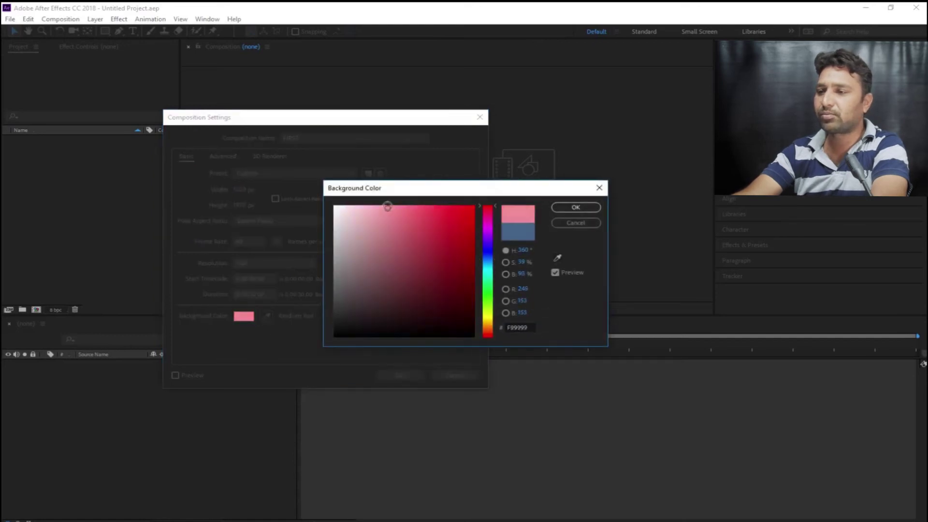
click(487, 240)
drag(357, 228, 333, 230)
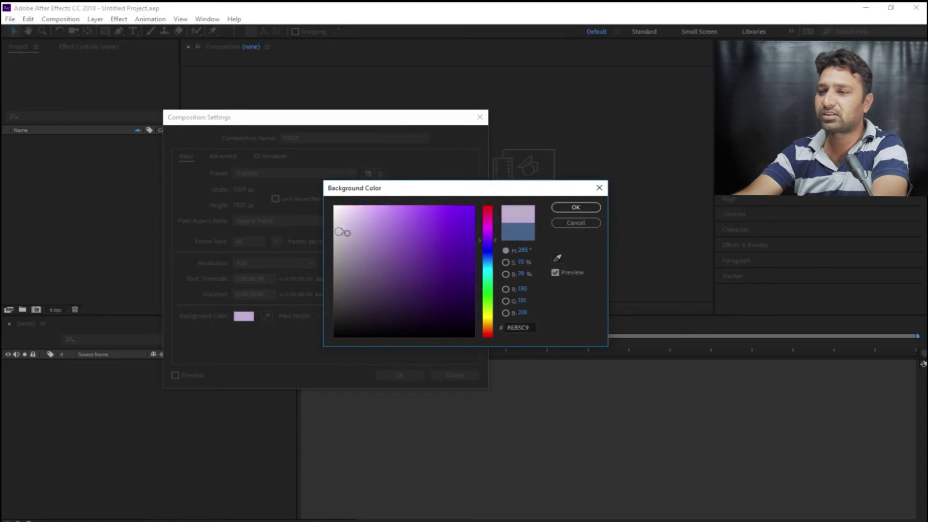
click(576, 206)
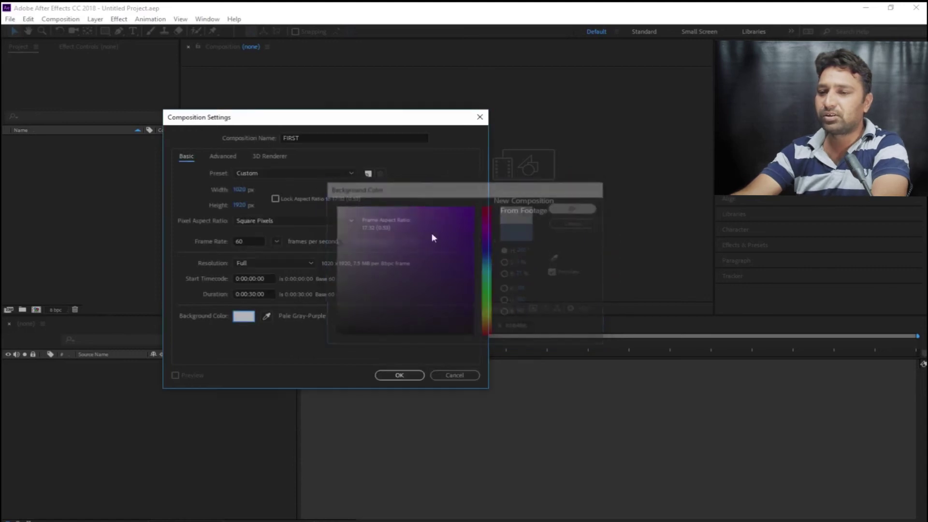
click(222, 157)
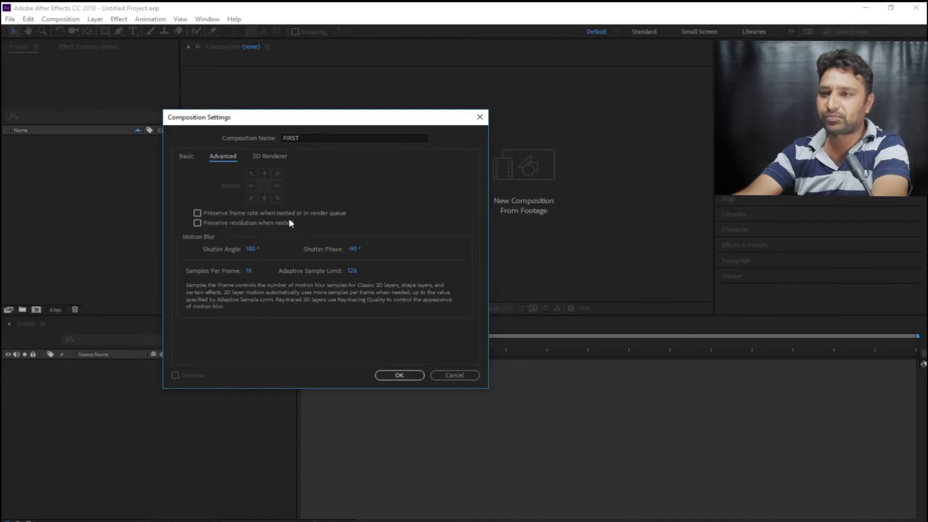
Compare the Classic 3D, CINEMA 4D and Ray-traced 3D renderers for FIRST.
click(271, 157)
click(310, 203)
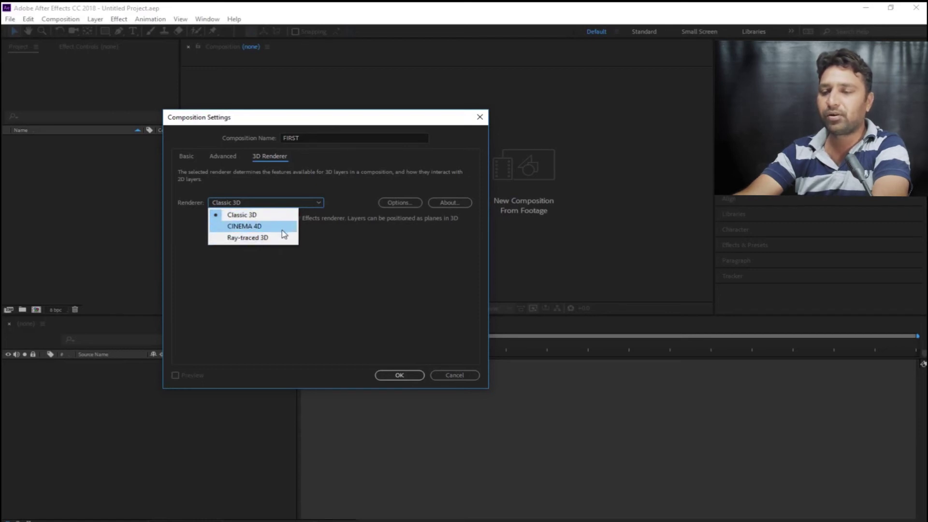
click(283, 228)
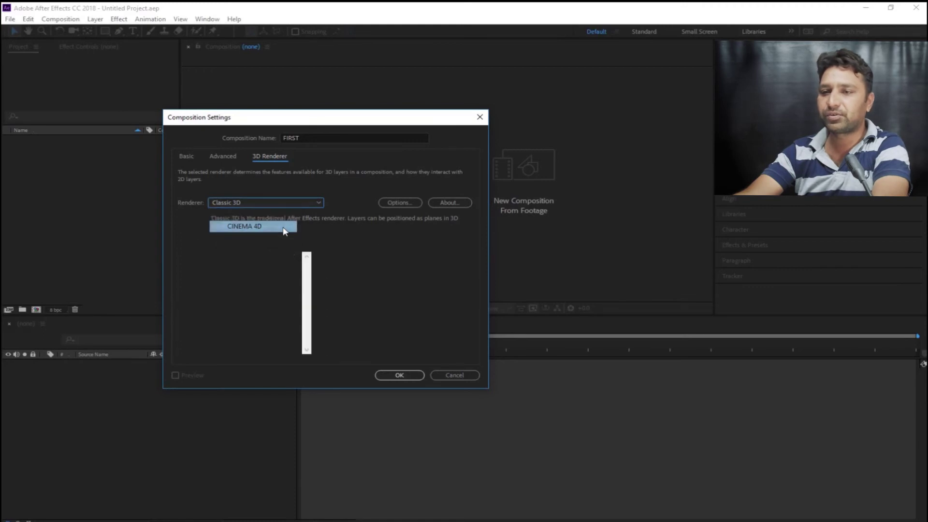
click(269, 203)
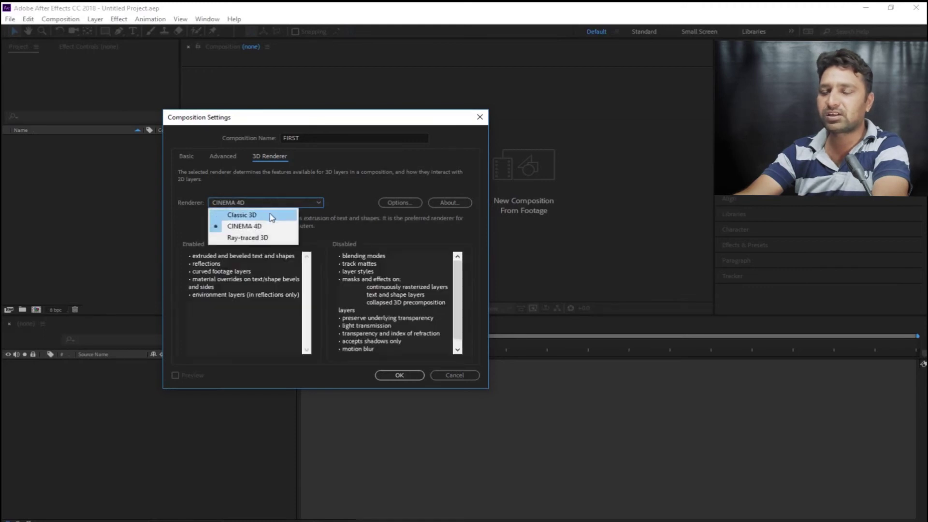
click(270, 215)
click(269, 204)
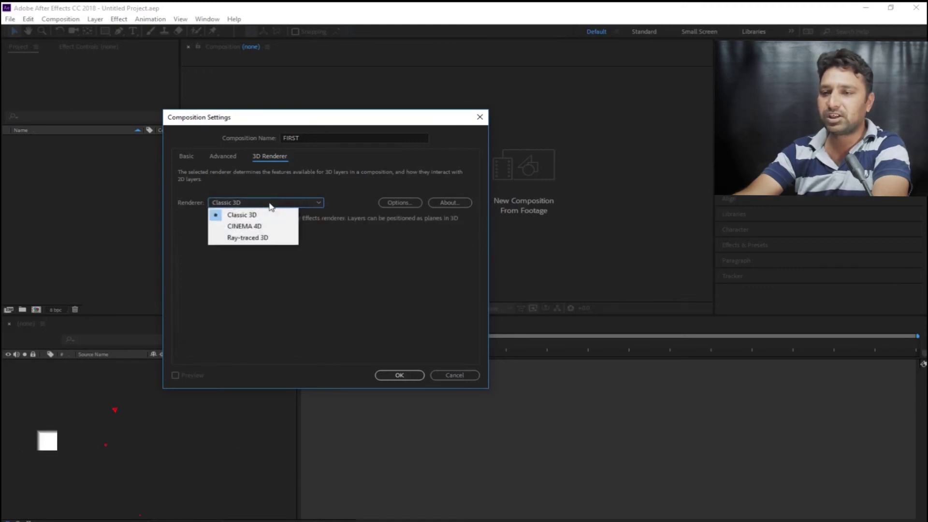
click(271, 237)
click(269, 204)
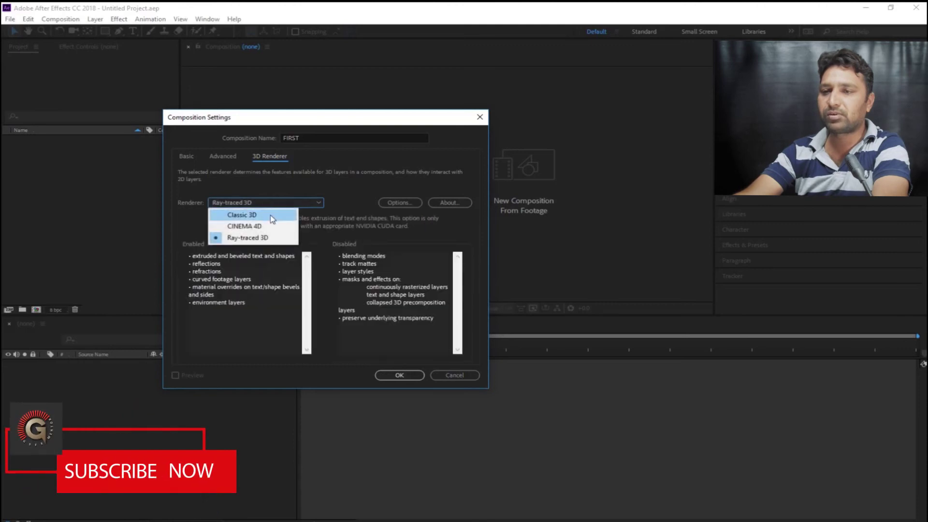
click(271, 215)
click(270, 203)
click(271, 226)
click(279, 202)
click(271, 215)
click(270, 203)
click(269, 224)
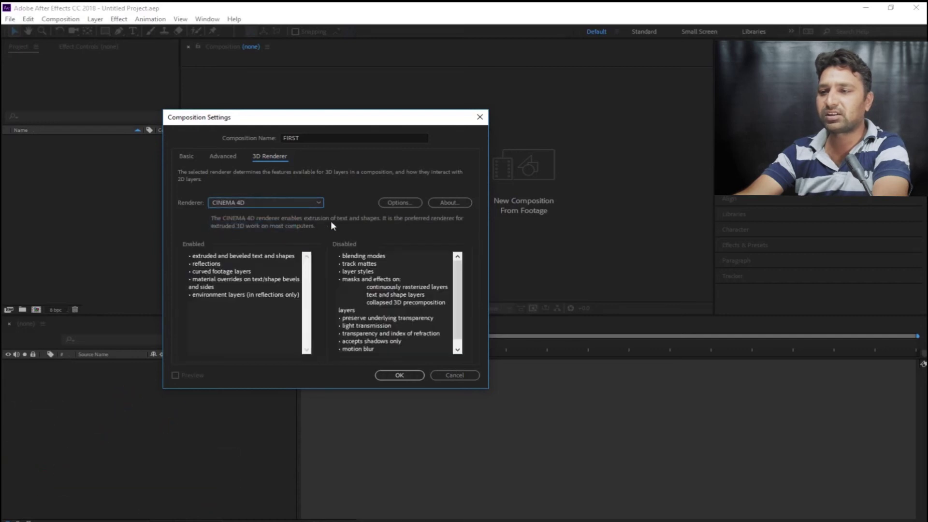
View CINEMA 4D options without changes, settle on Classic 3D, and return to Basic settings.
click(389, 204)
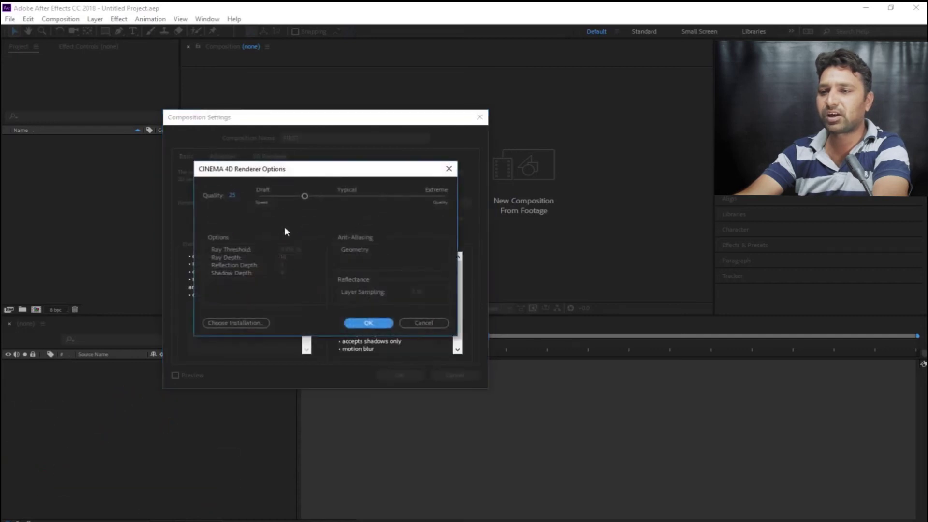
click(418, 324)
click(278, 203)
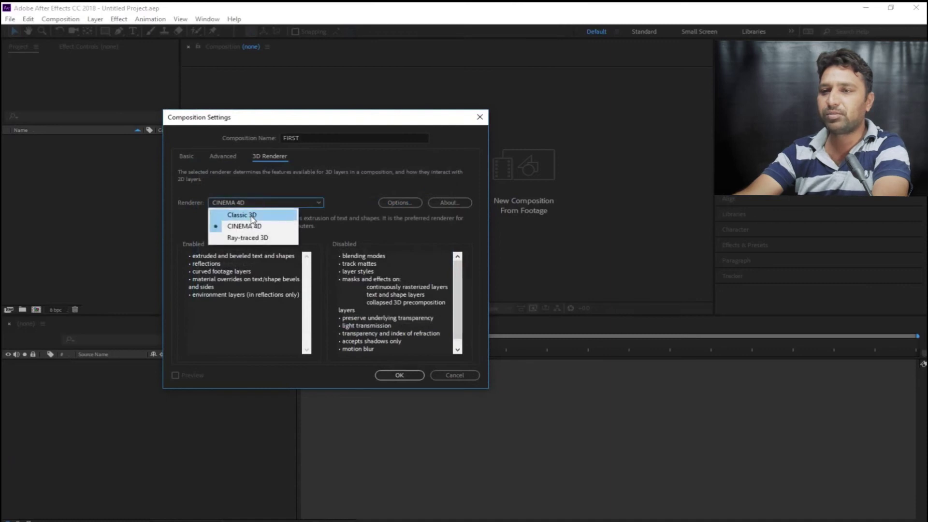
click(284, 215)
click(234, 157)
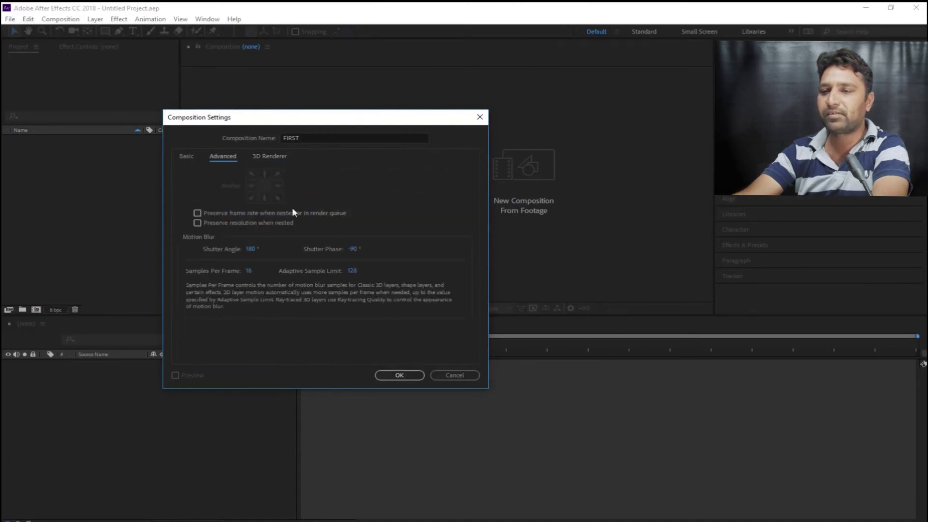
click(188, 157)
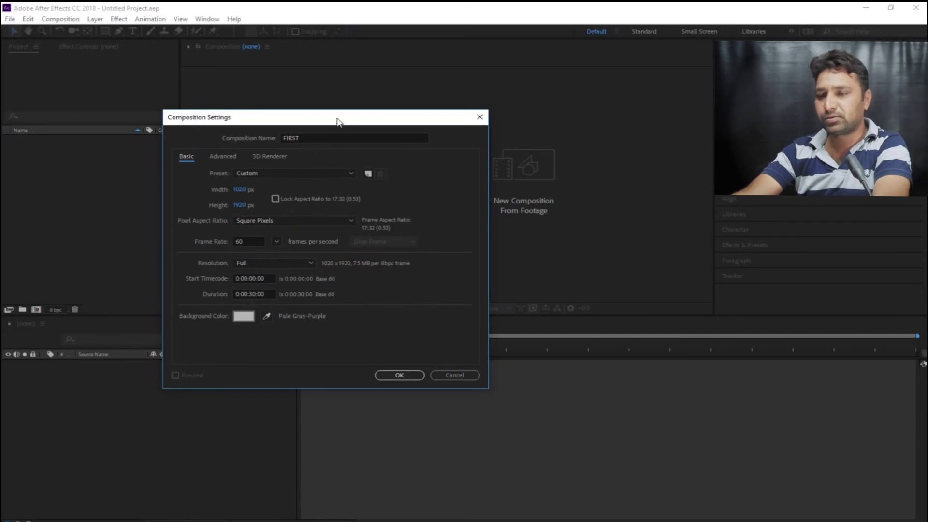
Create composition FIRST at 1020×1920, 60 fps, 30 seconds.
drag(338, 118, 355, 115)
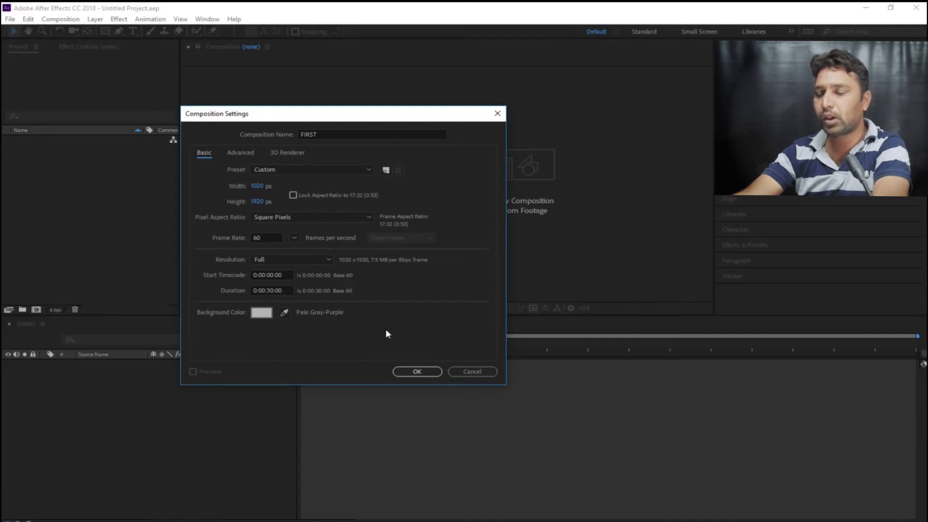
click(415, 373)
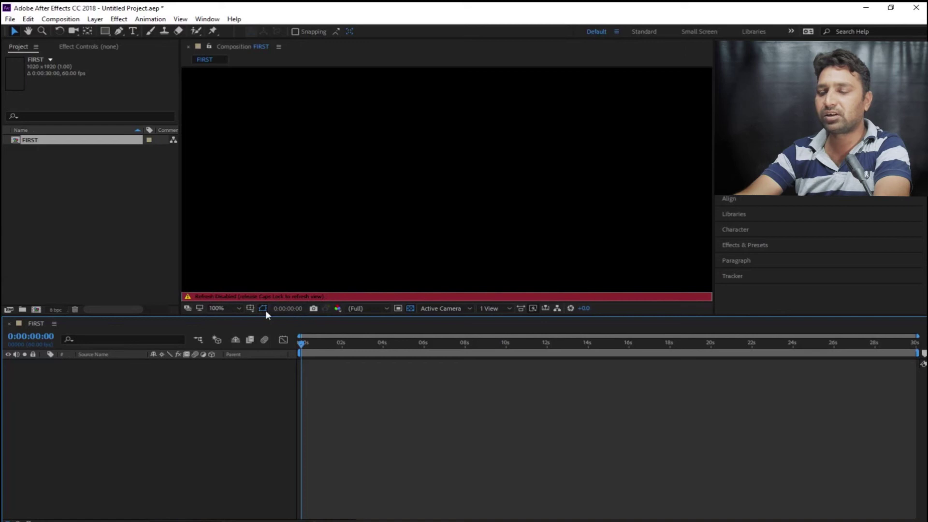
Turn viewer refreshing back on and scroll-zoom the FIRST composition view.
key(Caps_Lock)
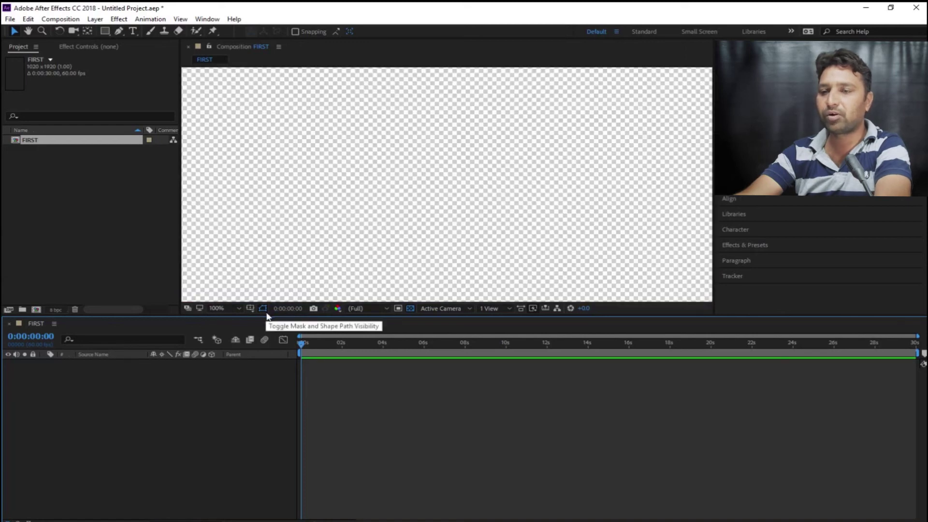
click(389, 210)
scroll(392, 209, down, 4)
scroll(392, 209, up, 4)
scroll(392, 209, down, 8)
scroll(391, 209, up, 4)
scroll(392, 209, up, 2)
scroll(392, 209, down, 2)
scroll(392, 208, up, 2)
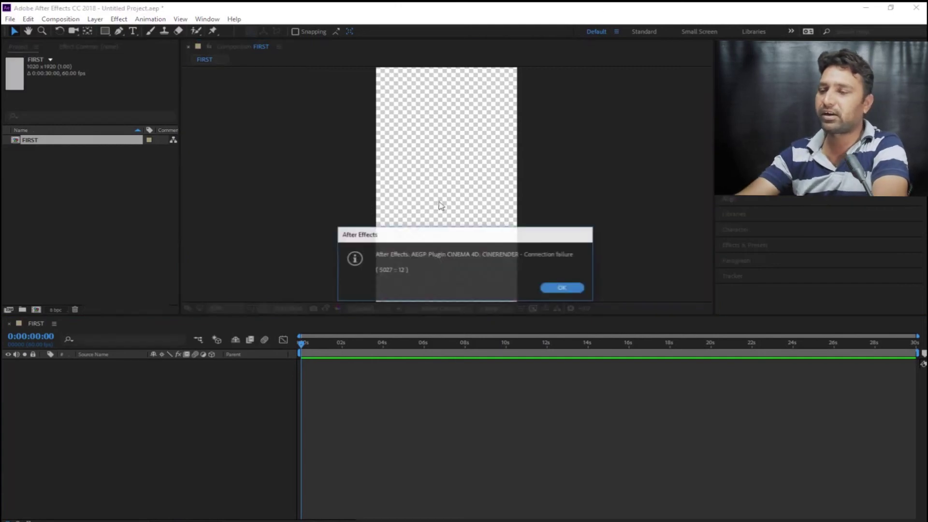
Dismiss the CINEMA 4D connection-failure error and zoom out to 25% to see the whole frame.
click(577, 289)
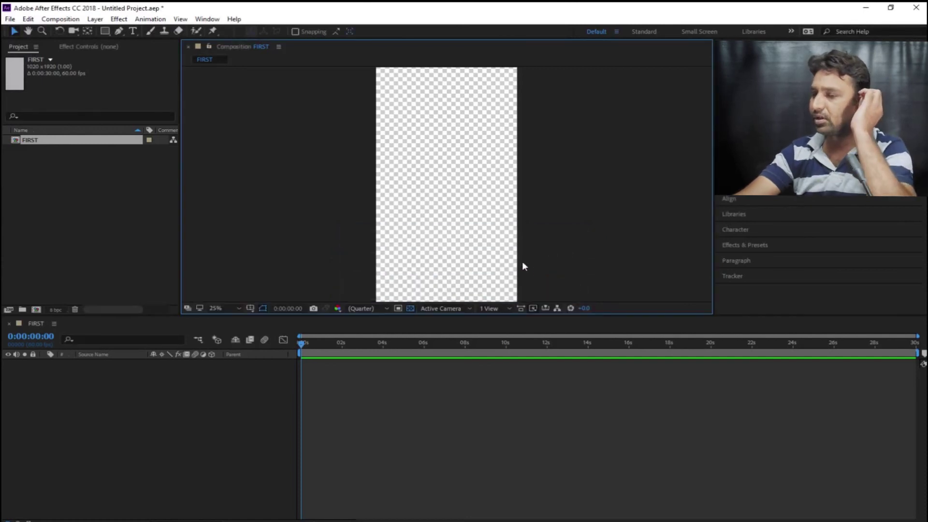
scroll(442, 190, down, 1)
scroll(443, 190, up, 3)
scroll(443, 190, down, 3)
scroll(443, 190, up, 2)
scroll(443, 190, down, 2)
scroll(443, 190, up, 3)
scroll(443, 190, down, 2)
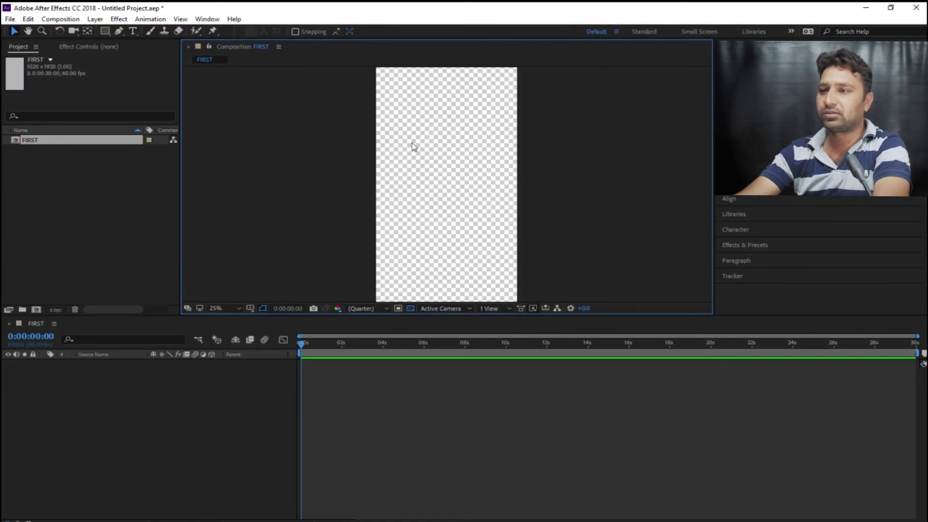
scroll(413, 146, down, 1)
scroll(413, 146, up, 1)
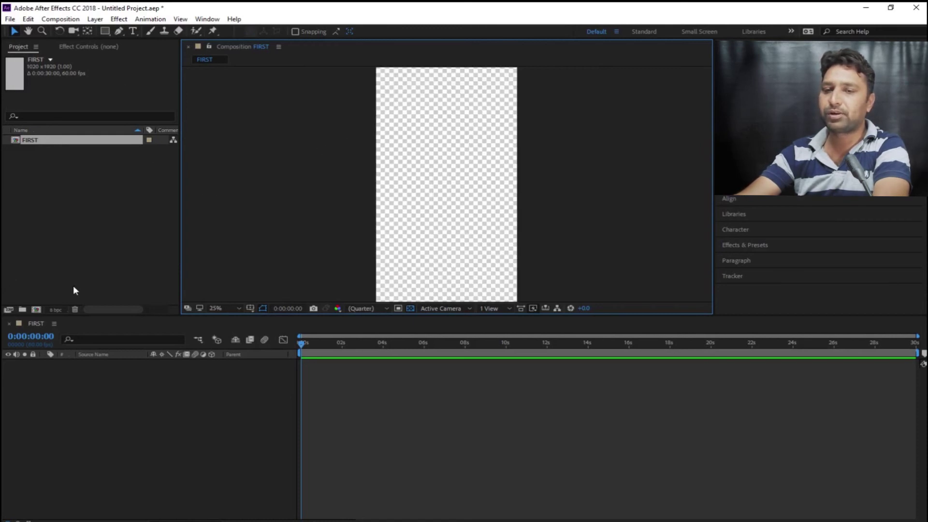
Cancel the new composition and start a new project without saving the old one.
click(36, 309)
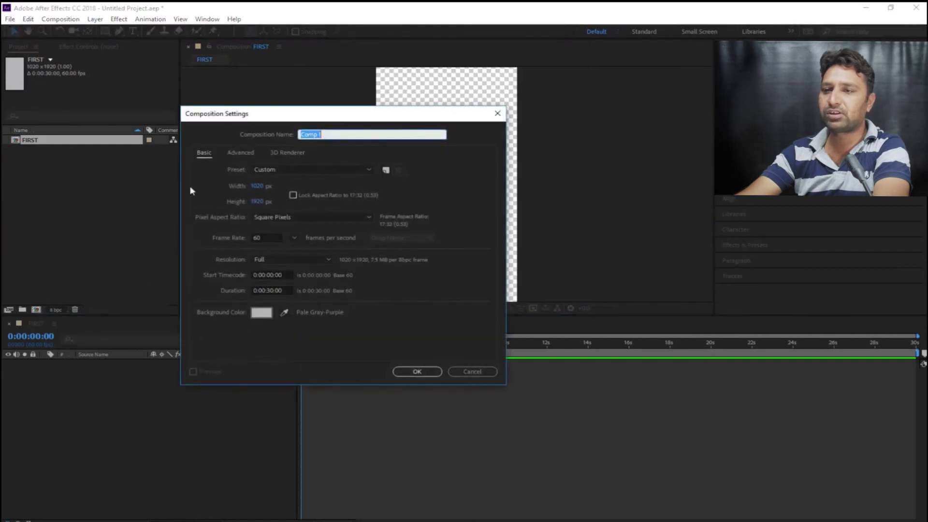
click(490, 372)
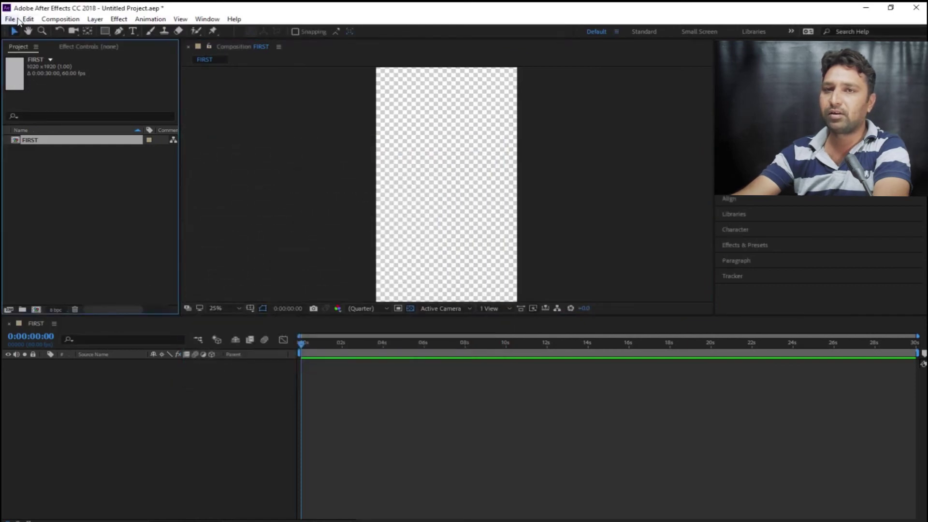
click(10, 18)
mouse_move(125, 36)
click(223, 31)
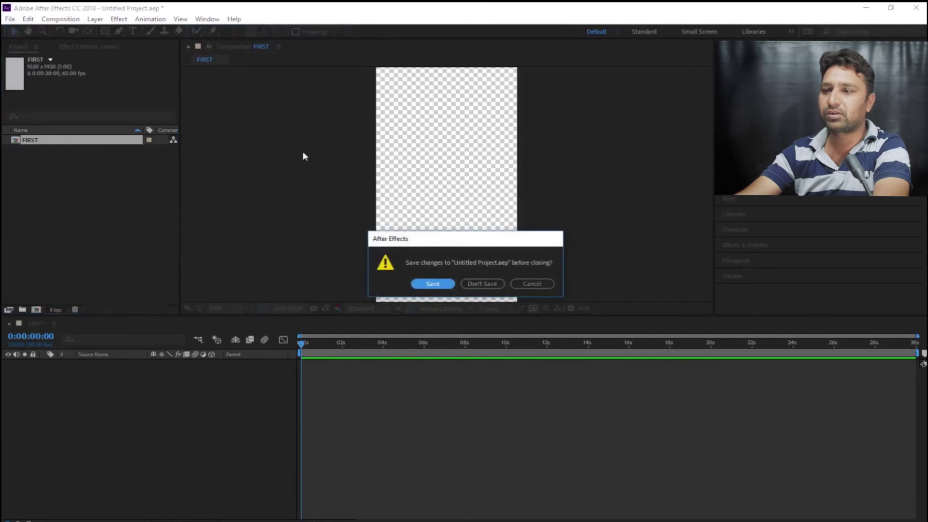
click(491, 284)
Create Comp 1 using the HDTV 1080 25 preset (1920×1080, 25 fps).
click(351, 198)
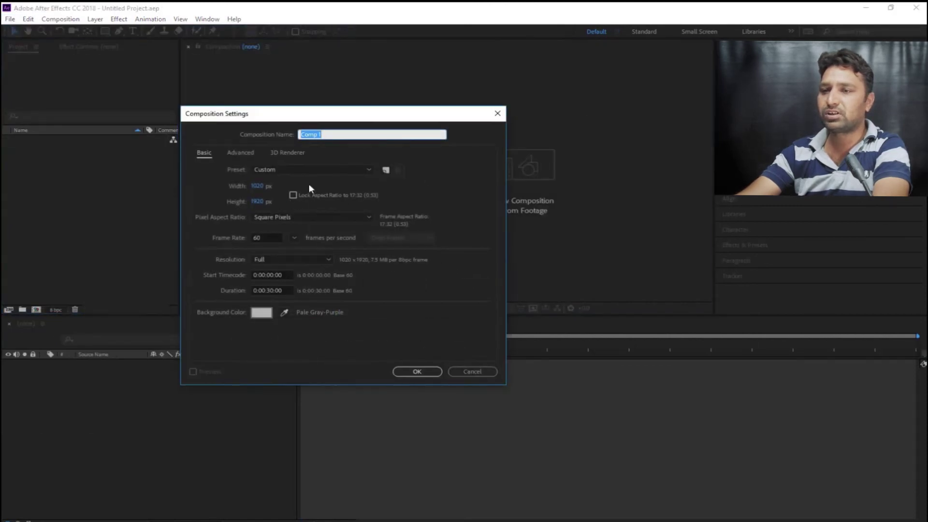
click(309, 170)
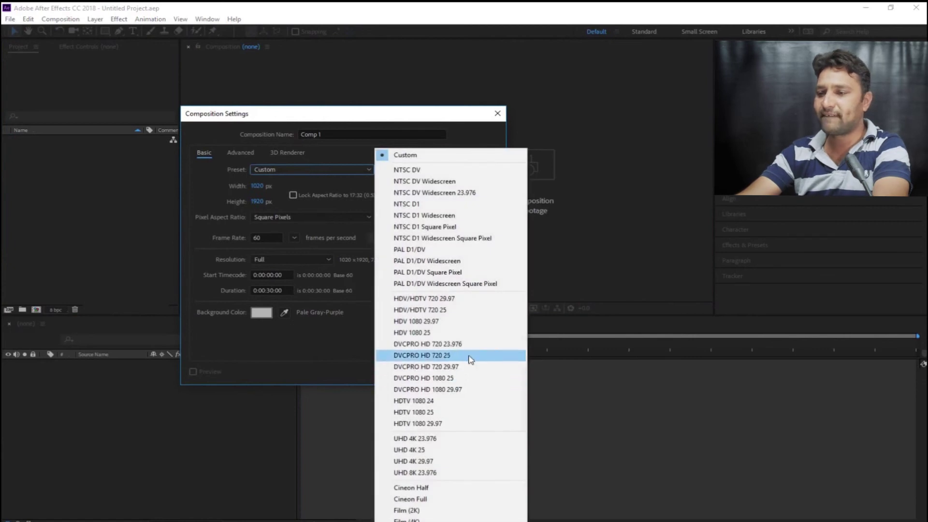
click(459, 510)
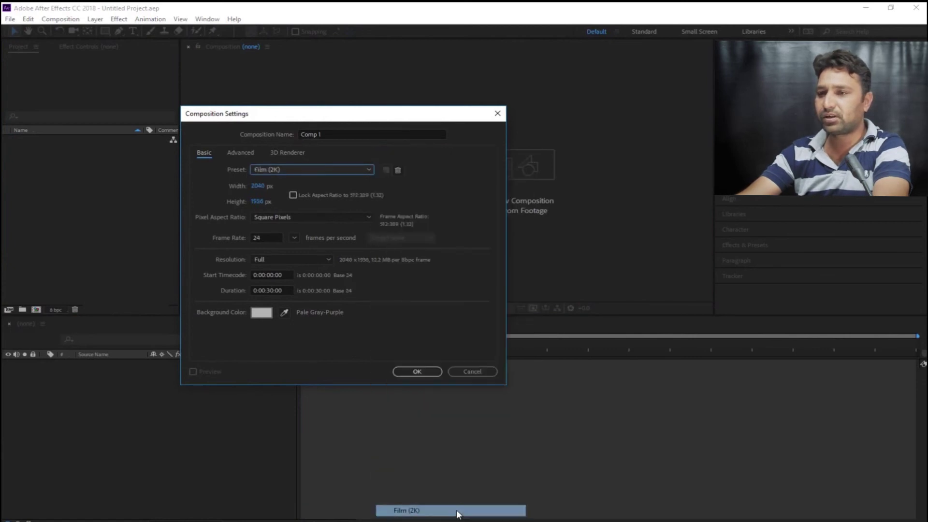
click(322, 169)
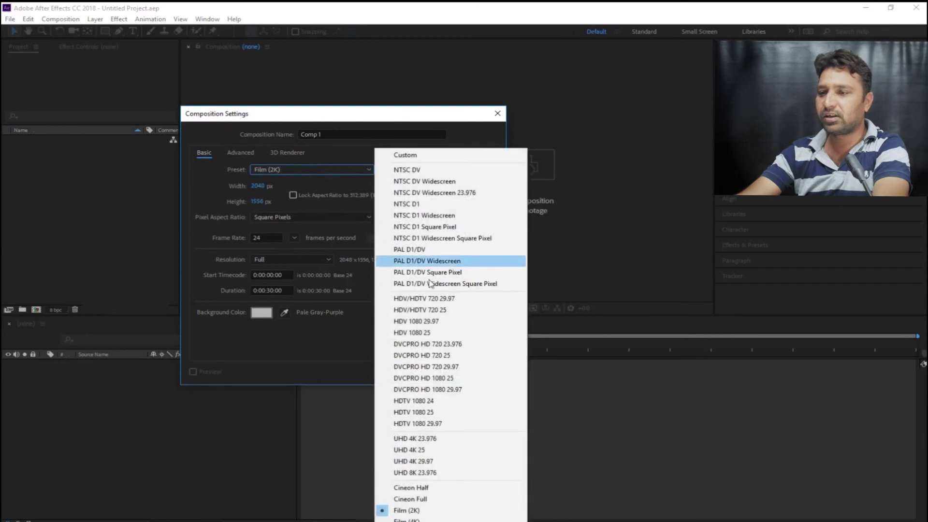
click(472, 413)
click(420, 371)
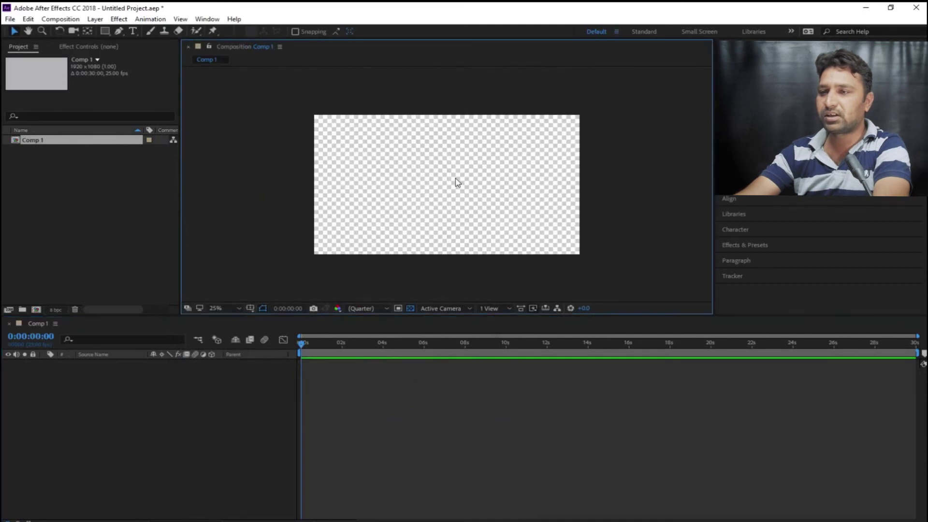
scroll(458, 183, up, 4)
scroll(458, 183, down, 2)
scroll(456, 182, up, 2)
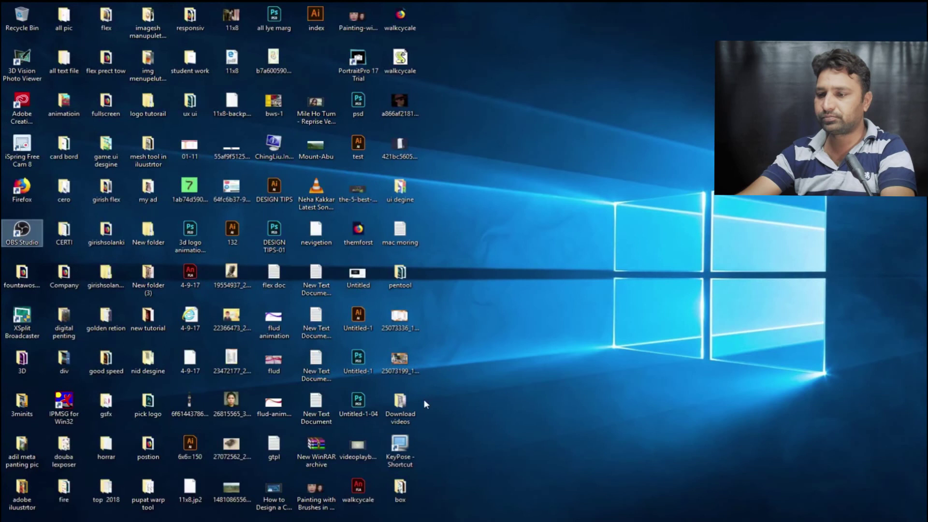
Run KeyPose past the security warning, test it with Space, and return to After Effects.
double_click(399, 447)
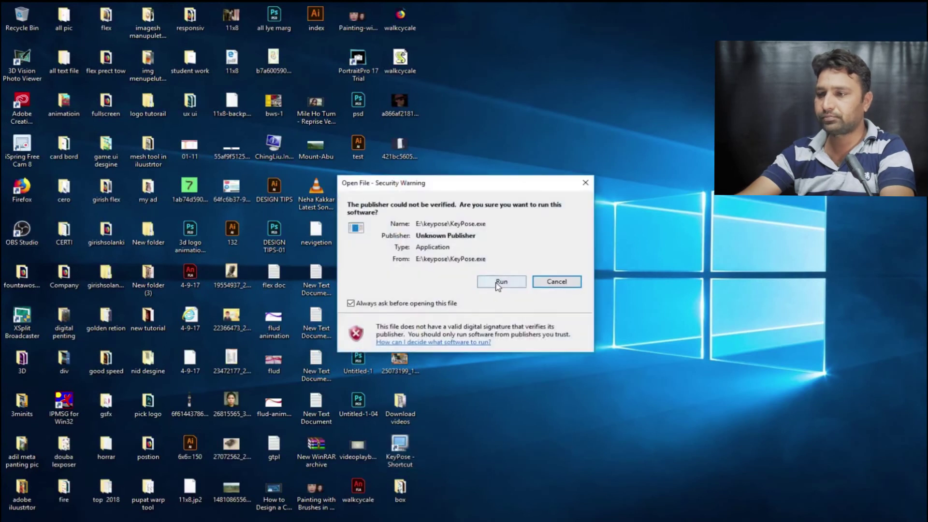
click(501, 282)
key(space)
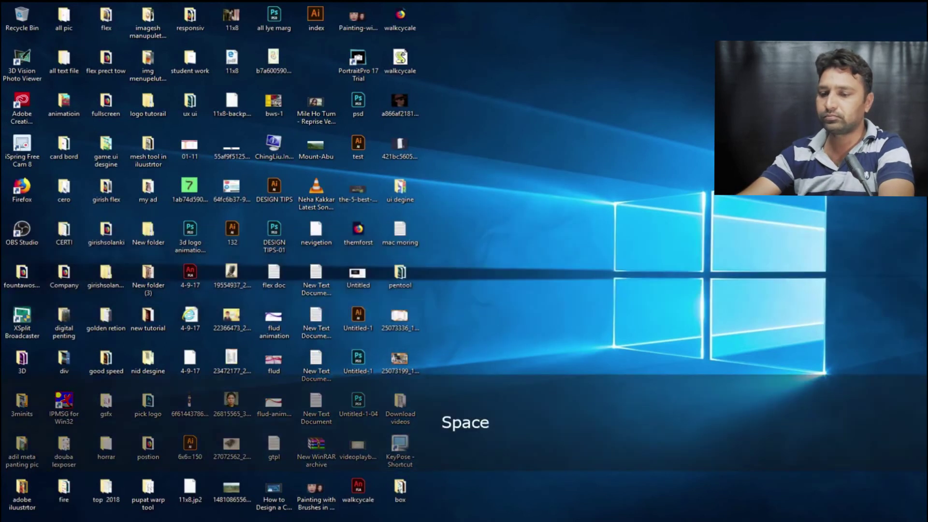
click(317, 508)
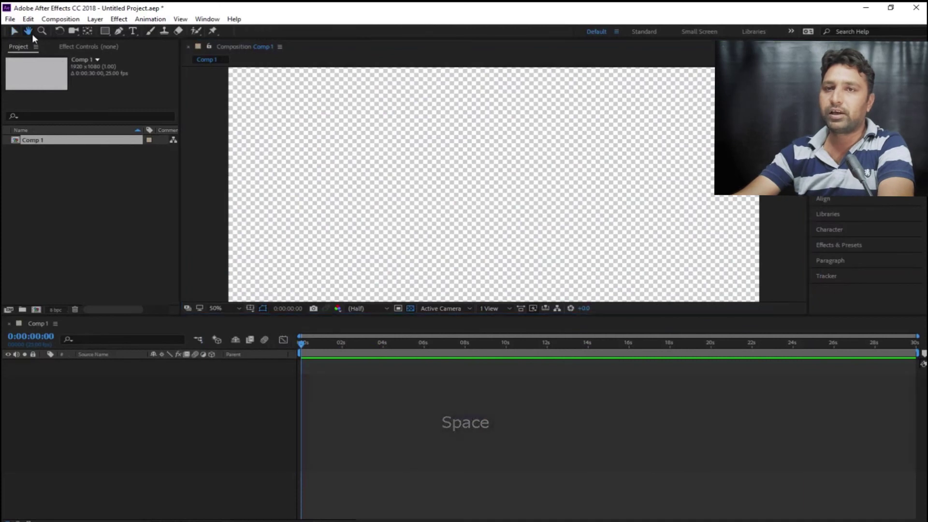
Pan and zoom the Comp 1 view, settling back at 50%.
drag(346, 139, 437, 149)
click(42, 31)
click(495, 191)
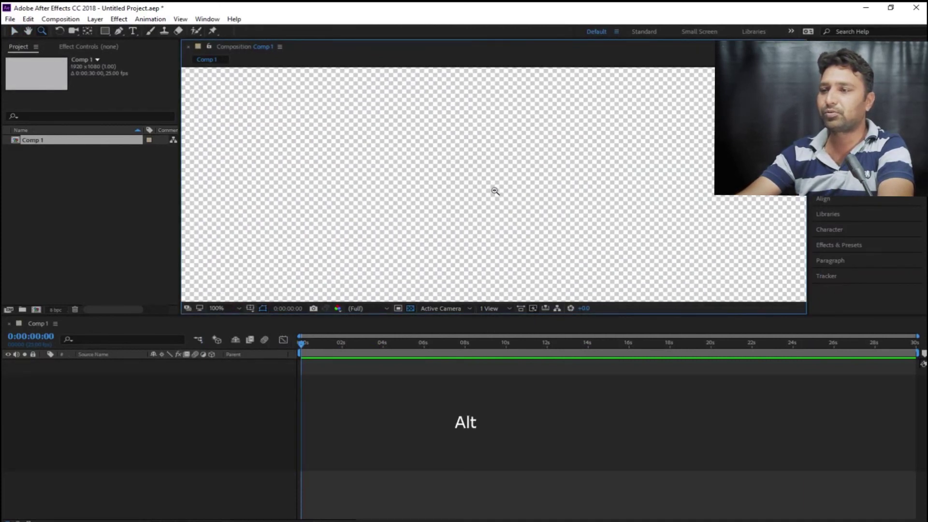
alt+click(495, 191)
alt+click(494, 191)
click(493, 185)
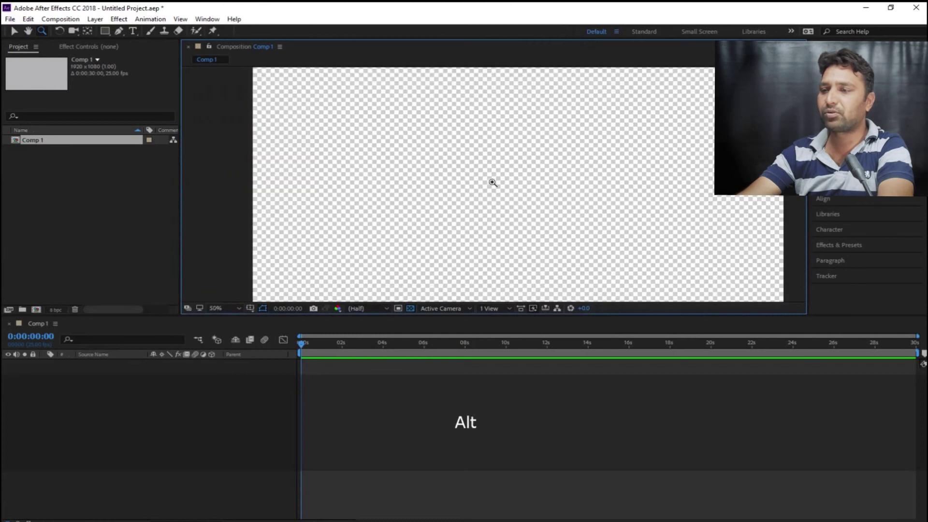
mouse_move(516, 174)
mouse_down()
mouse_move(465, 184)
mouse_move(470, 140)
mouse_move(489, 169)
mouse_up()
drag(395, 140, 373, 145)
Try the rotation, camera and anchor point tools, then bring up the shape tool flyout.
click(59, 30)
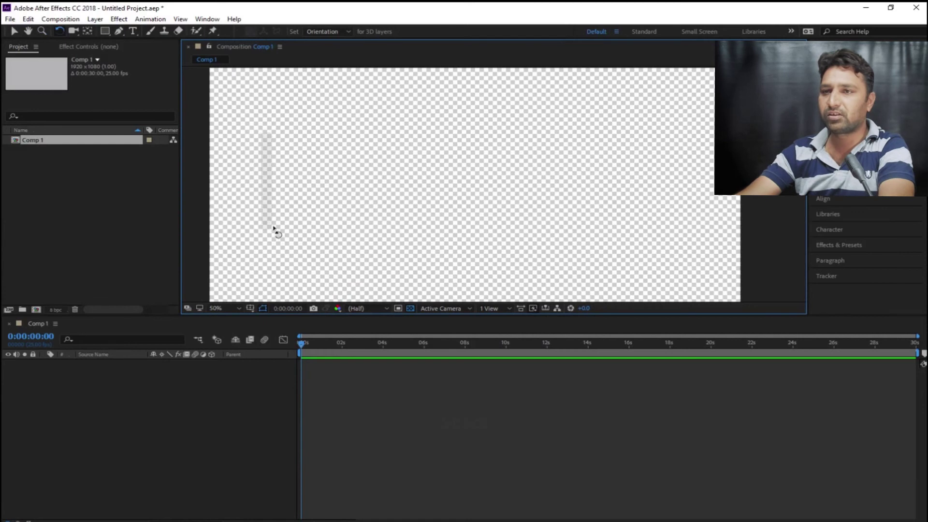
click(73, 32)
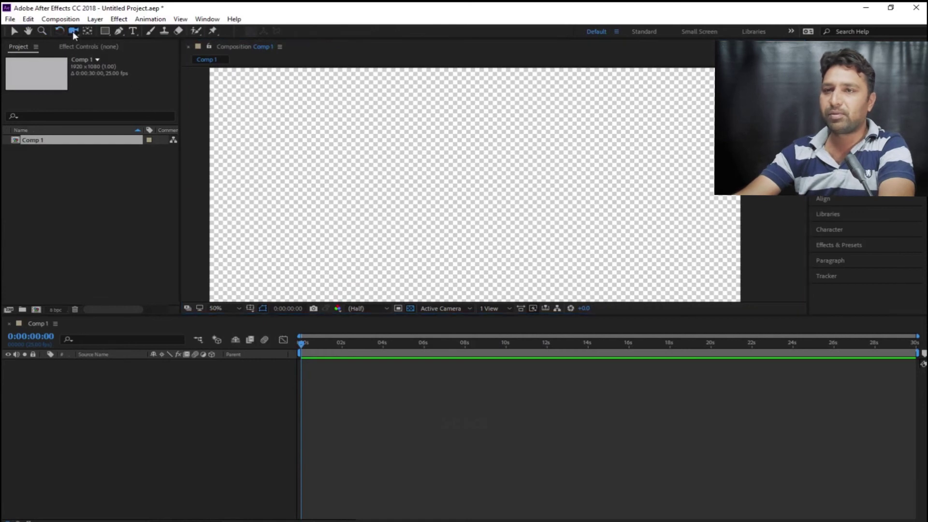
click(379, 165)
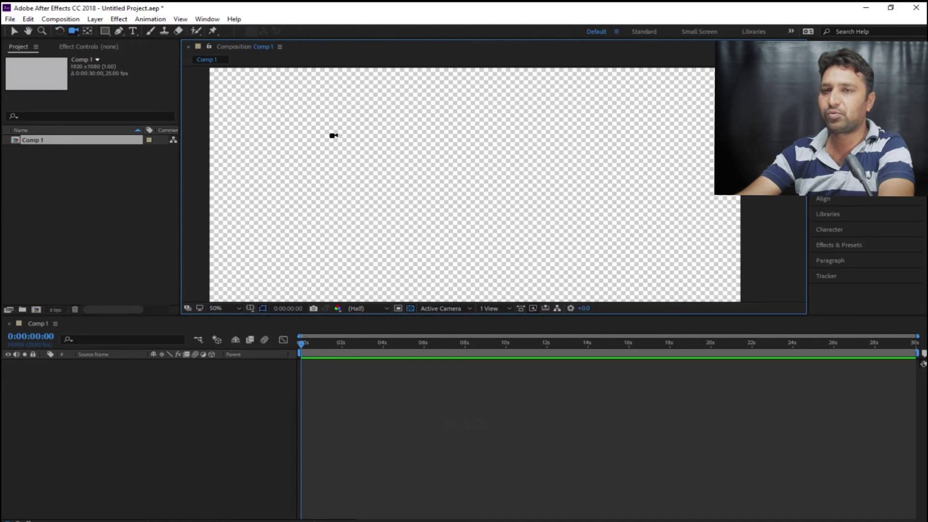
click(88, 31)
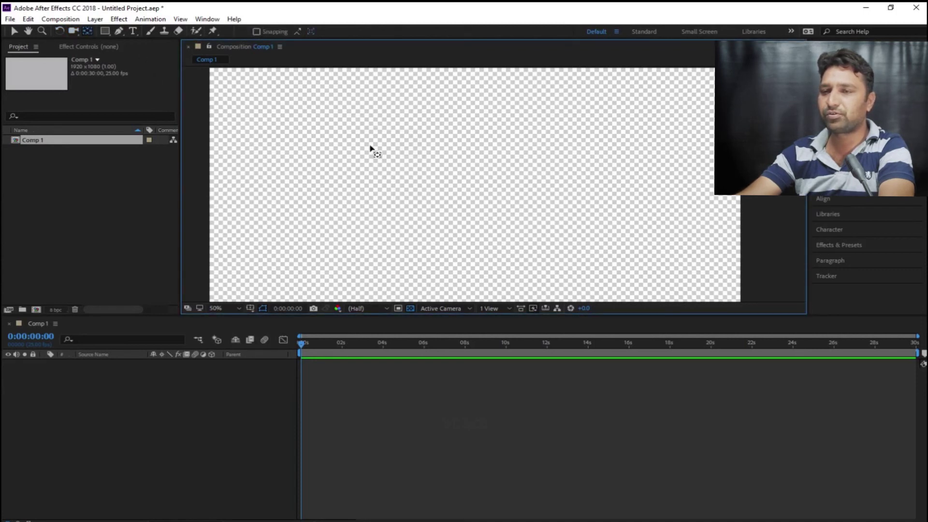
click(105, 31)
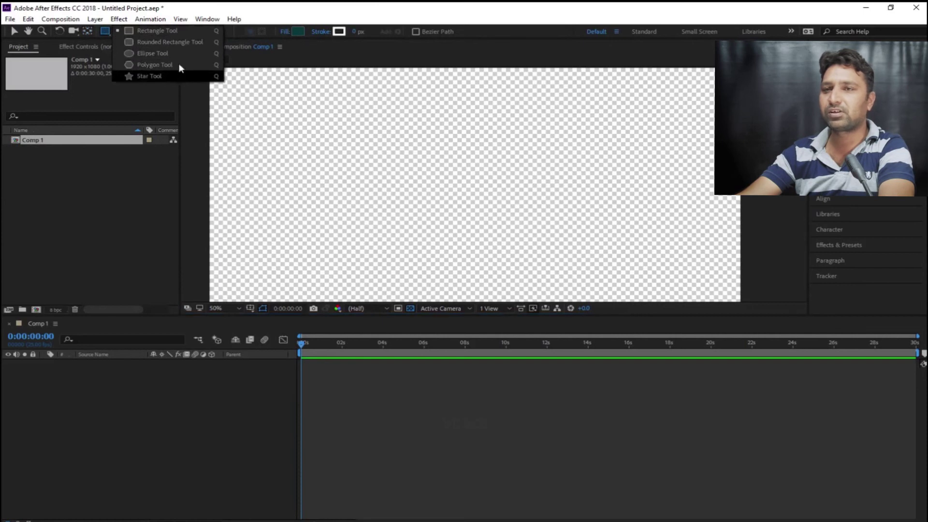
Draw a dark teal rectangle, then move it lower-left and enlarge it.
click(160, 30)
drag(271, 104, 409, 181)
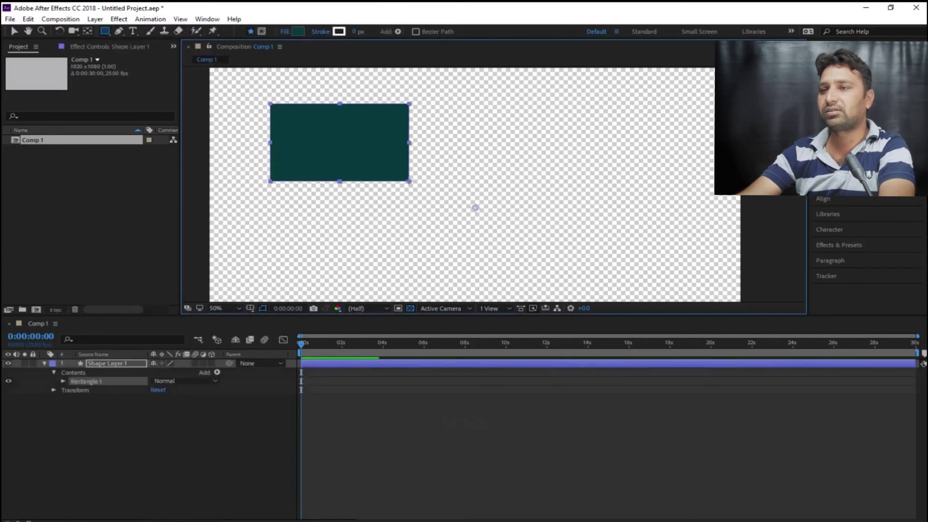
click(14, 31)
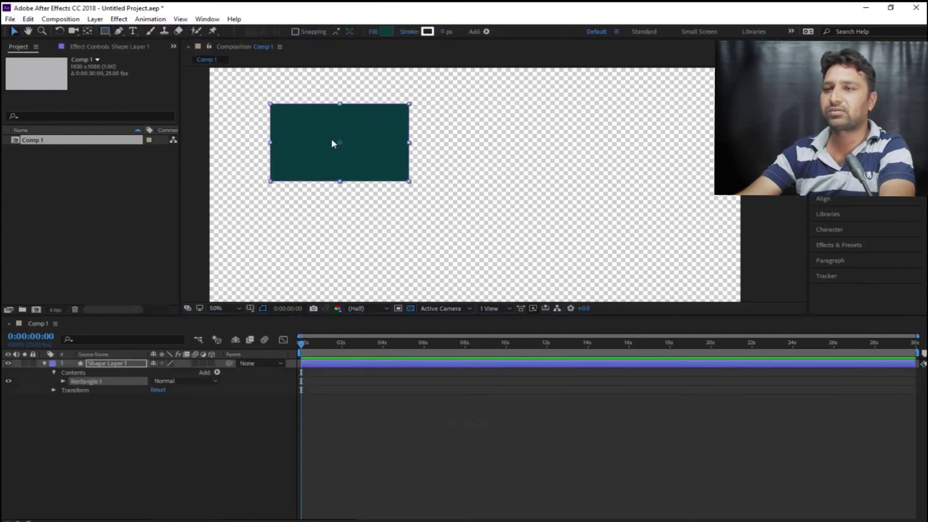
drag(333, 141, 437, 208)
drag(349, 200, 344, 201)
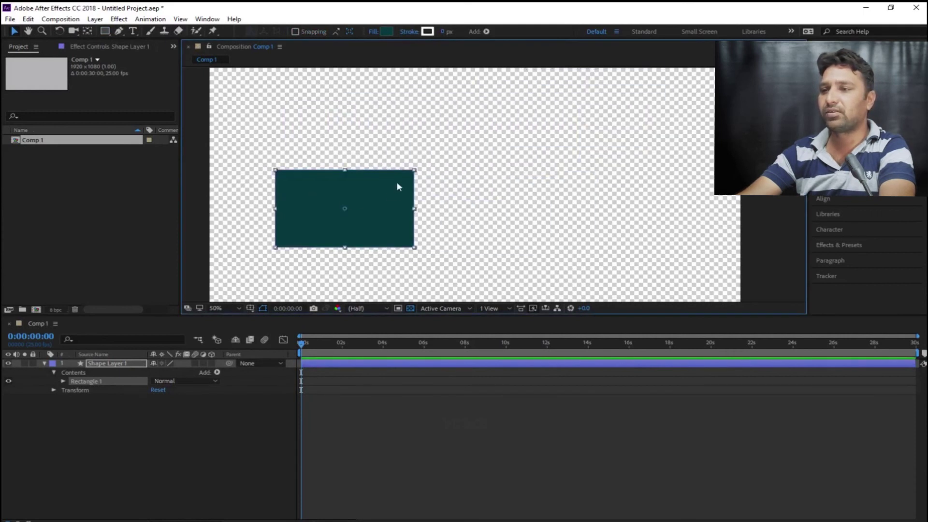
mouse_move(414, 171)
mouse_down()
mouse_move(437, 157)
mouse_move(399, 183)
mouse_move(460, 141)
mouse_up()
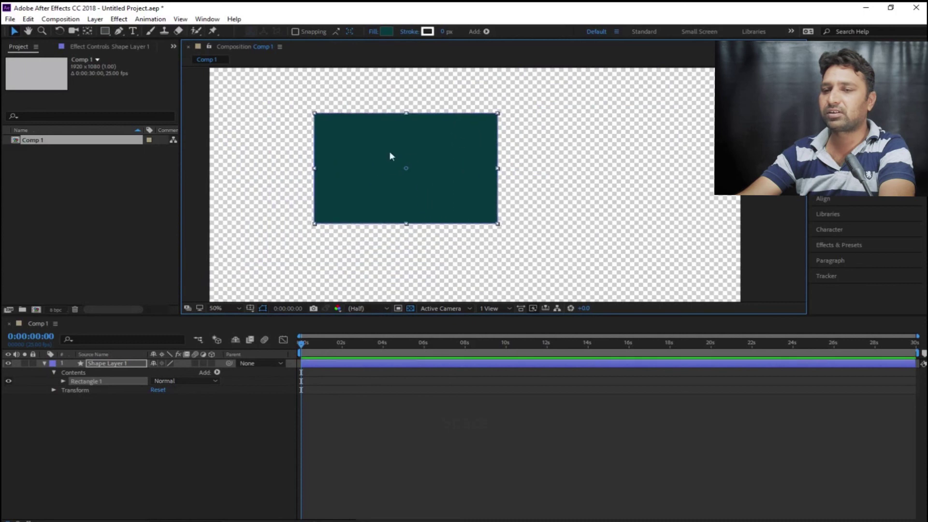
Rename Shape Layer 1 to 'rec'.
click(120, 364)
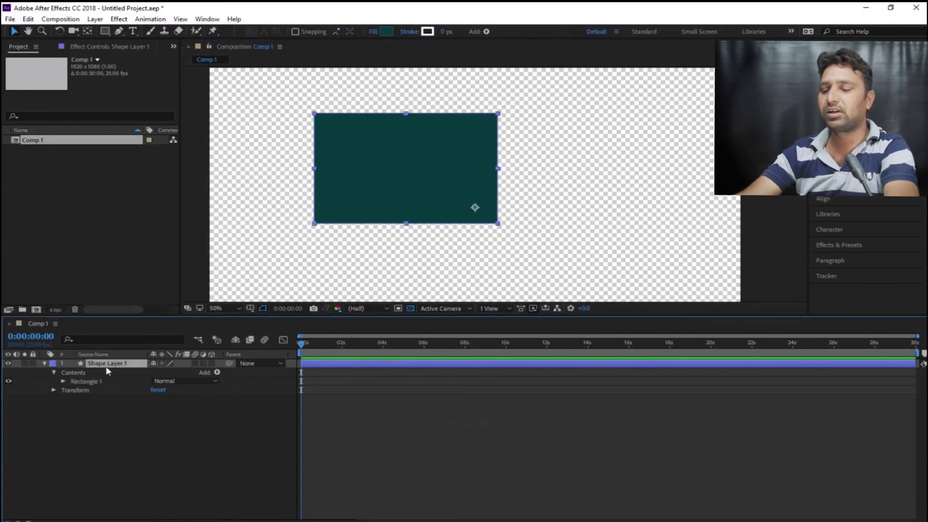
key(Return)
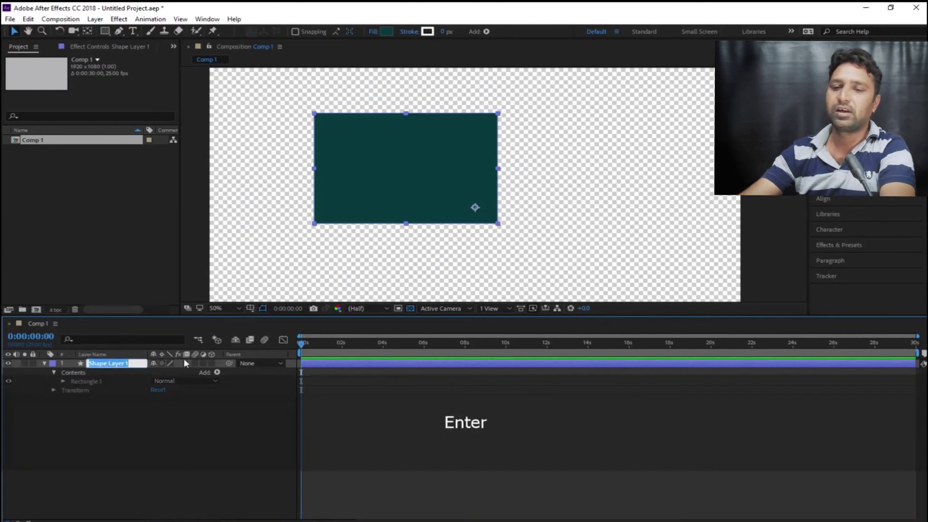
text(rec)
key(Return)
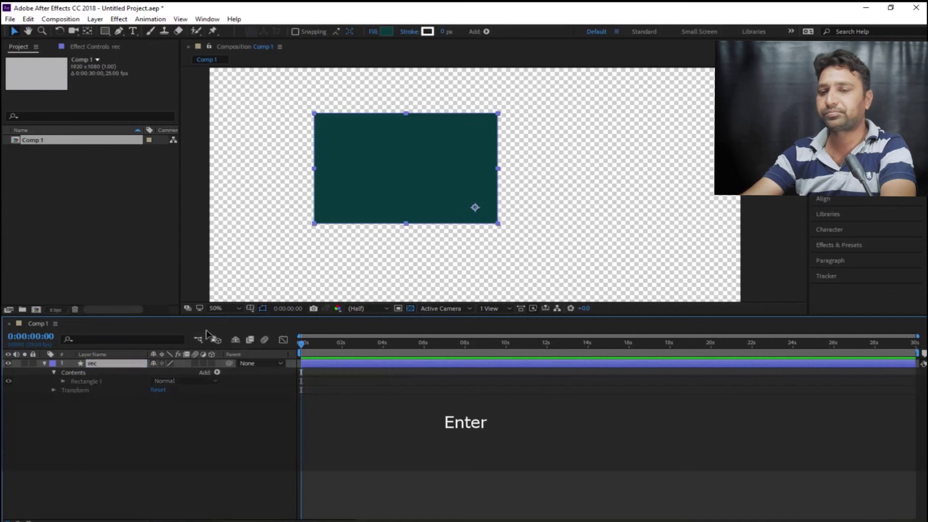
click(319, 271)
Draw a trial rounded rectangle at the right, then undo it and the last move.
drag(375, 197, 375, 198)
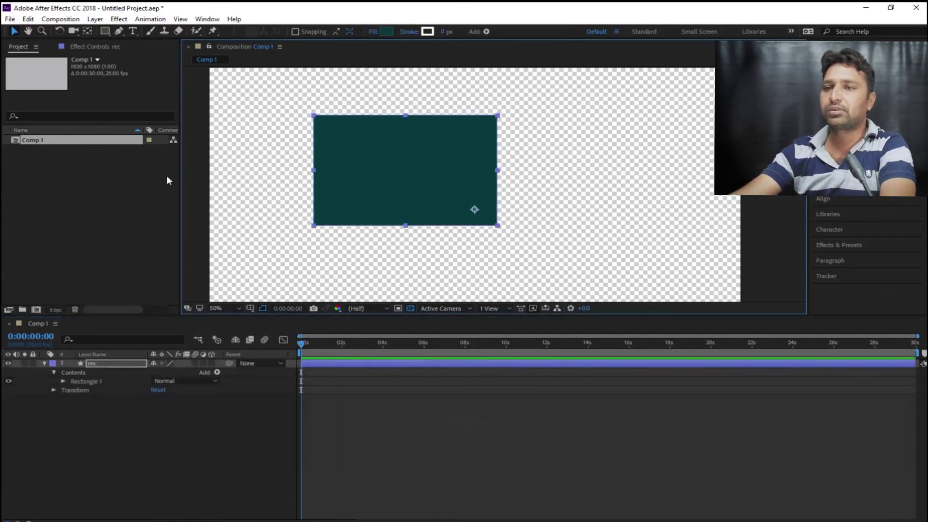
drag(107, 33, 123, 42)
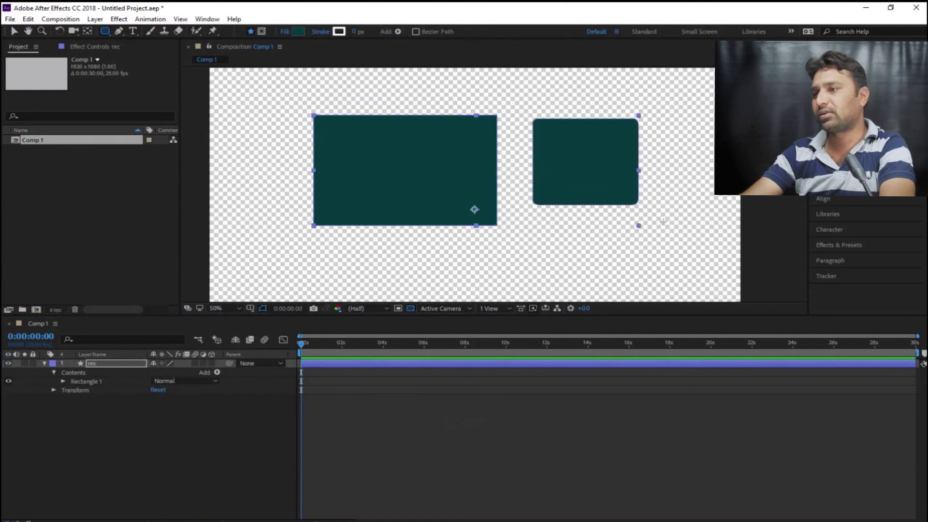
drag(531, 119, 679, 232)
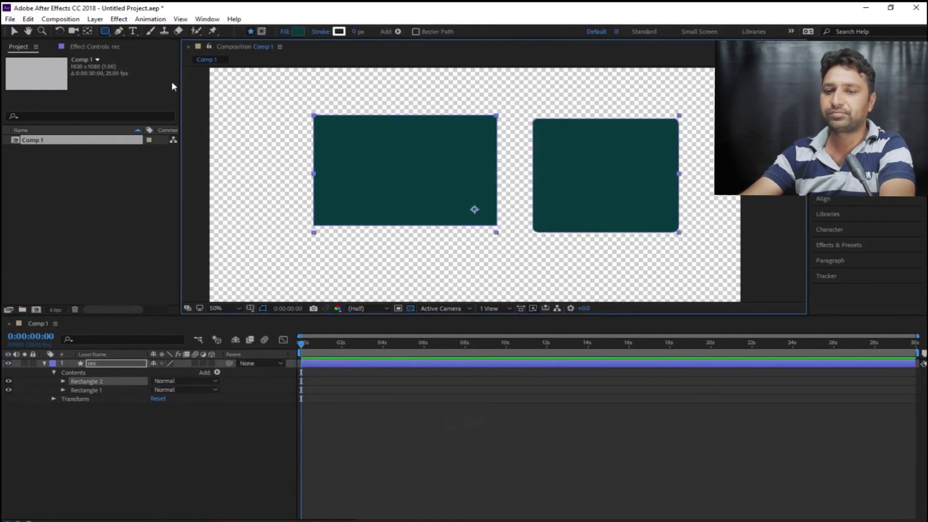
key(ctrl+z)
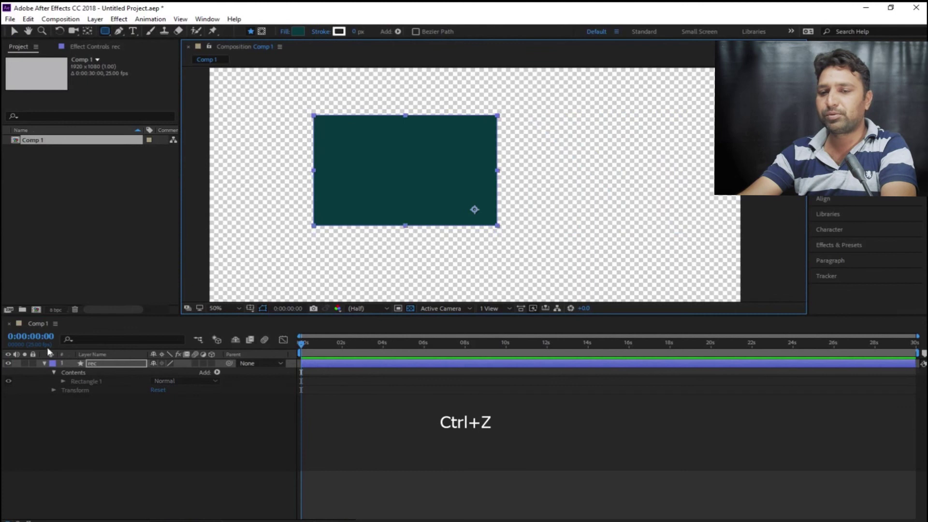
click(15, 31)
click(367, 270)
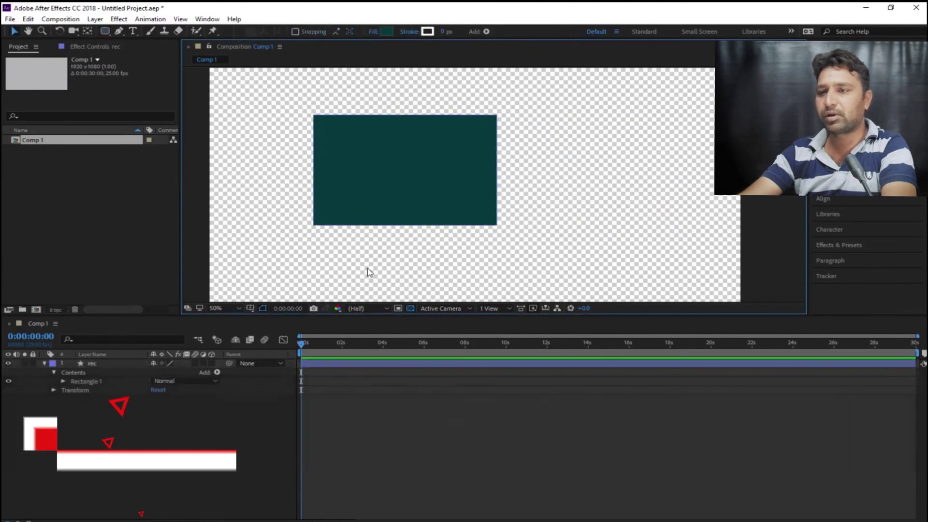
click(351, 193)
key(ctrl+z)
Toggle the rec layer's selection in the timeline.
click(137, 416)
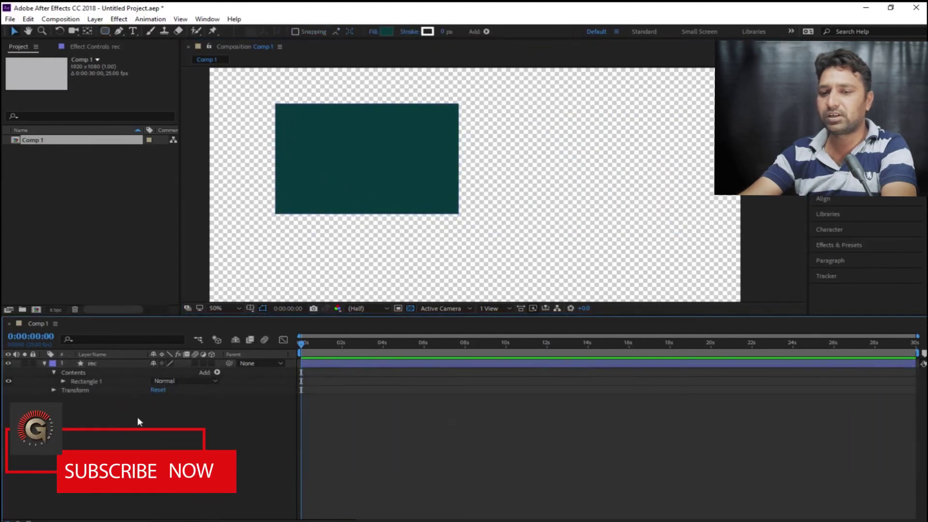
click(98, 364)
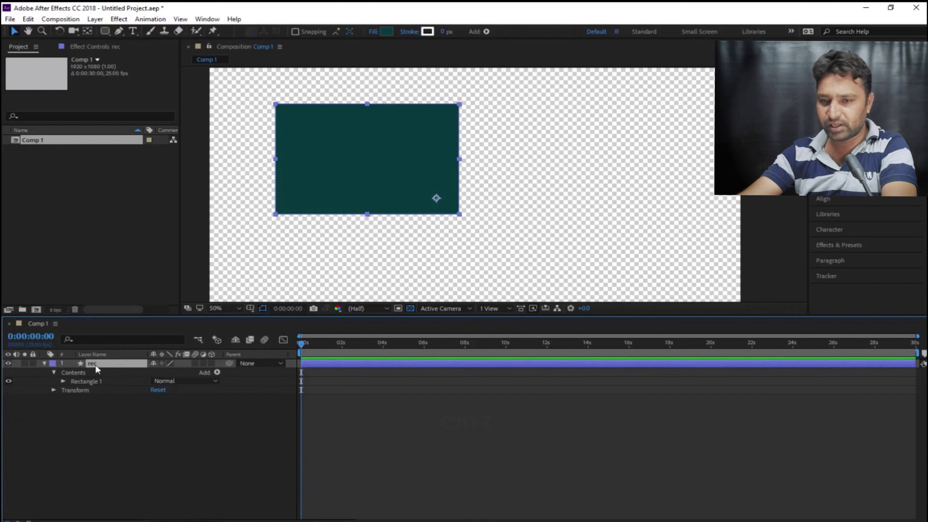
click(112, 426)
click(98, 365)
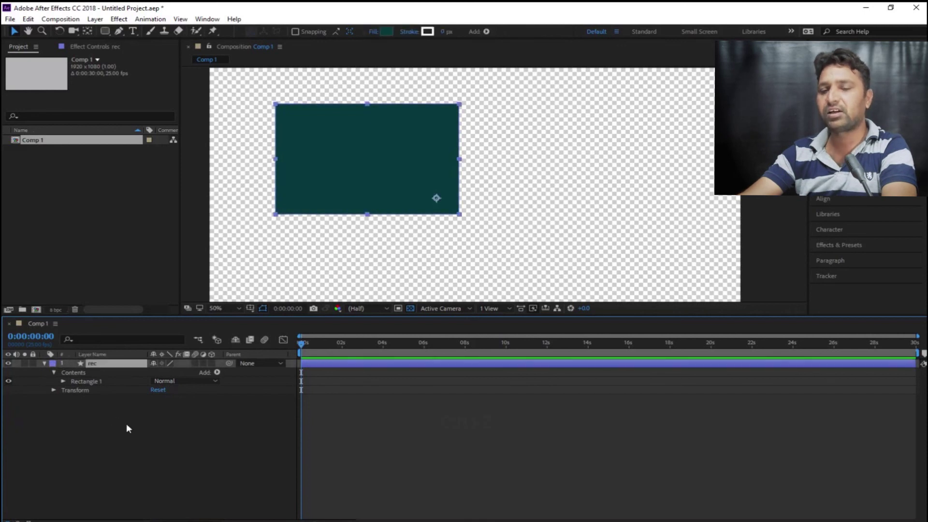
click(127, 426)
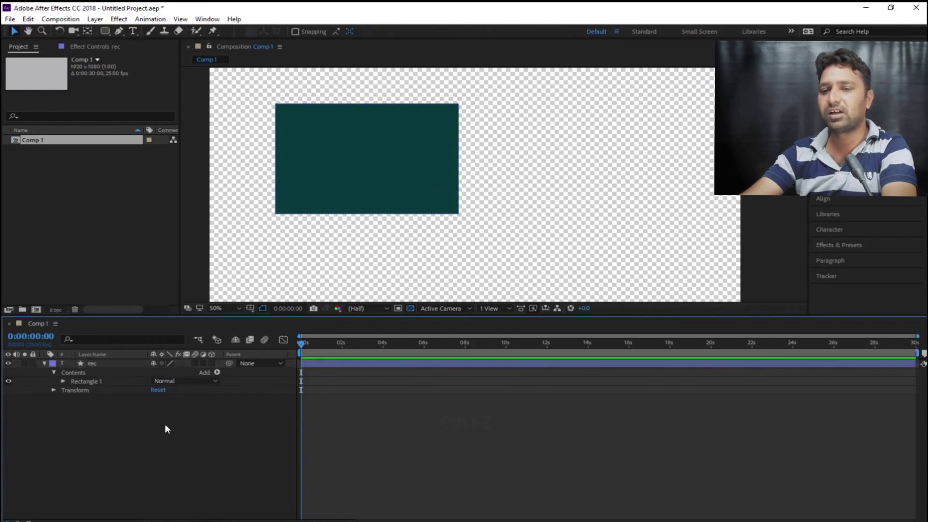
click(104, 364)
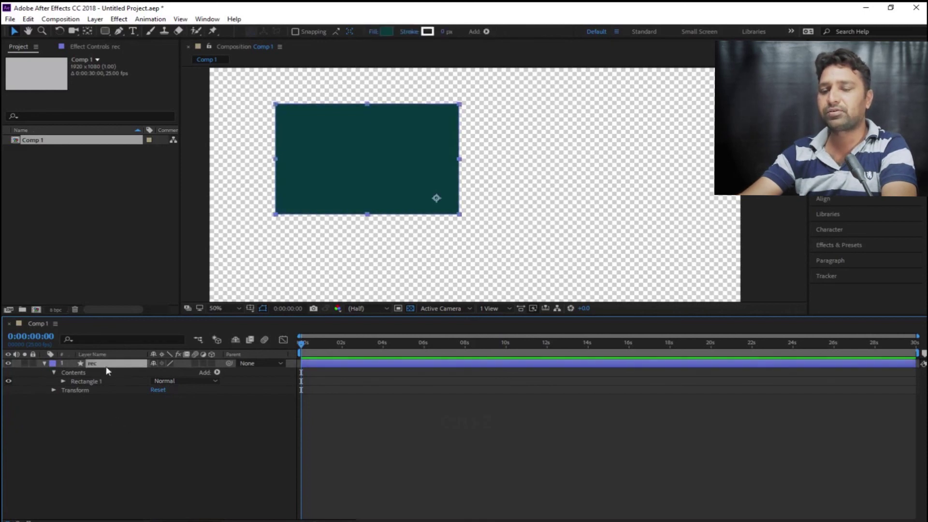
Draw a second rectangle into rec, then delete its Rectangle 2 group, keeping only Rectangle 1.
click(107, 31)
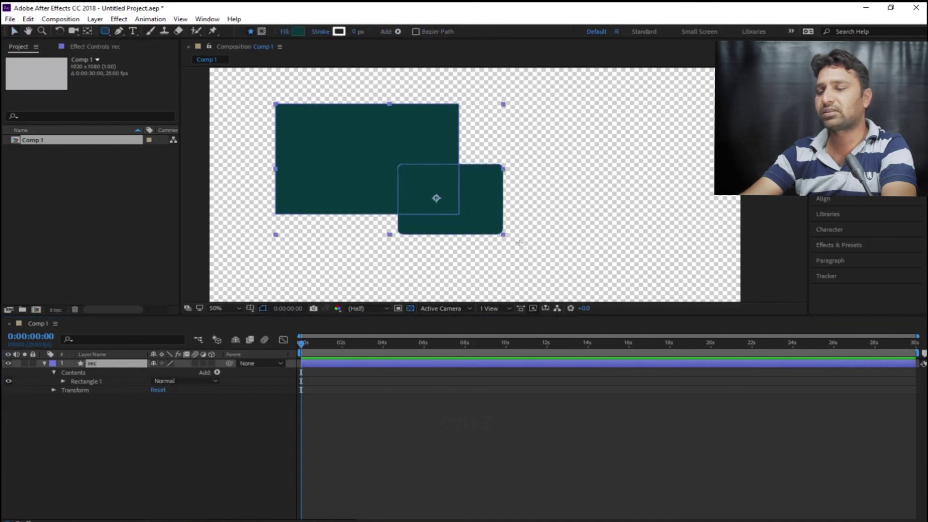
drag(473, 214, 527, 246)
click(62, 389)
click(62, 390)
click(61, 381)
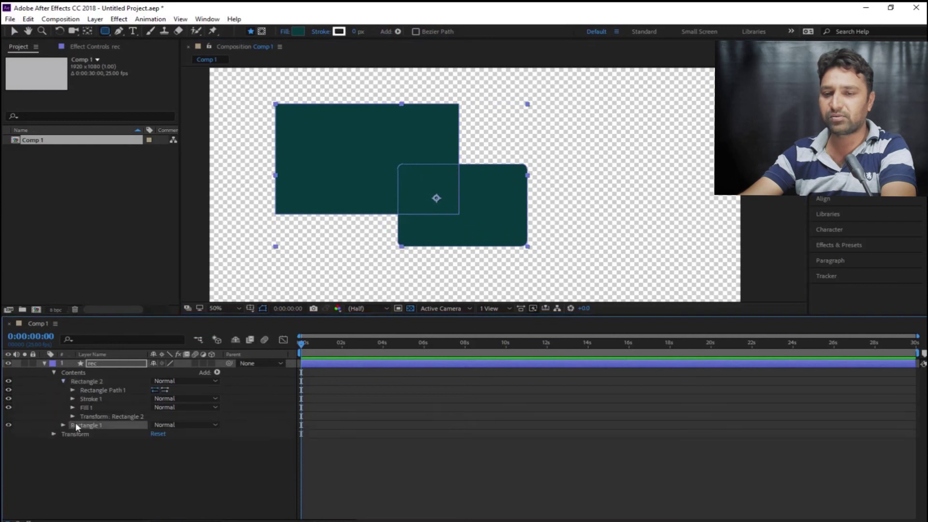
click(63, 381)
shift+click(75, 381)
key(Delete)
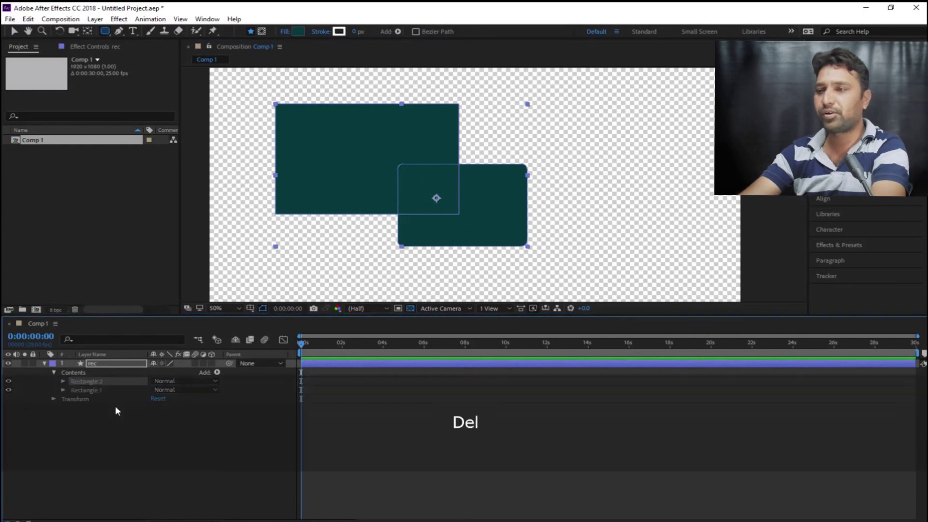
click(145, 489)
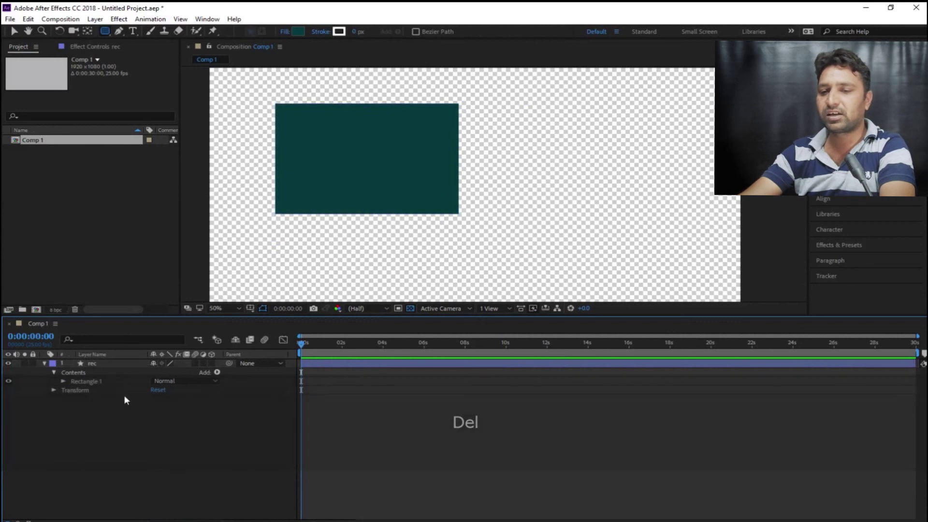
click(109, 365)
click(145, 434)
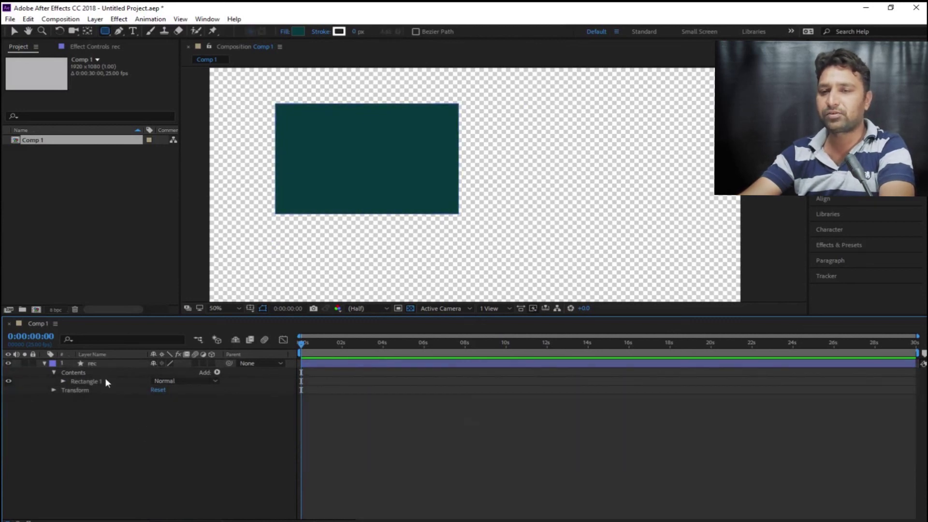
Draw a rounded rectangle right of rec and name its layer 'rec2'.
drag(486, 122, 628, 223)
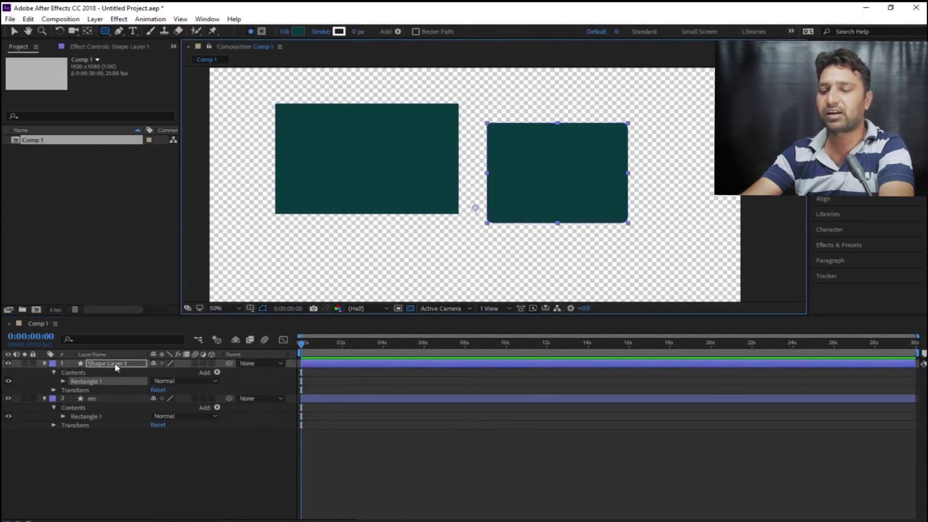
key(Return)
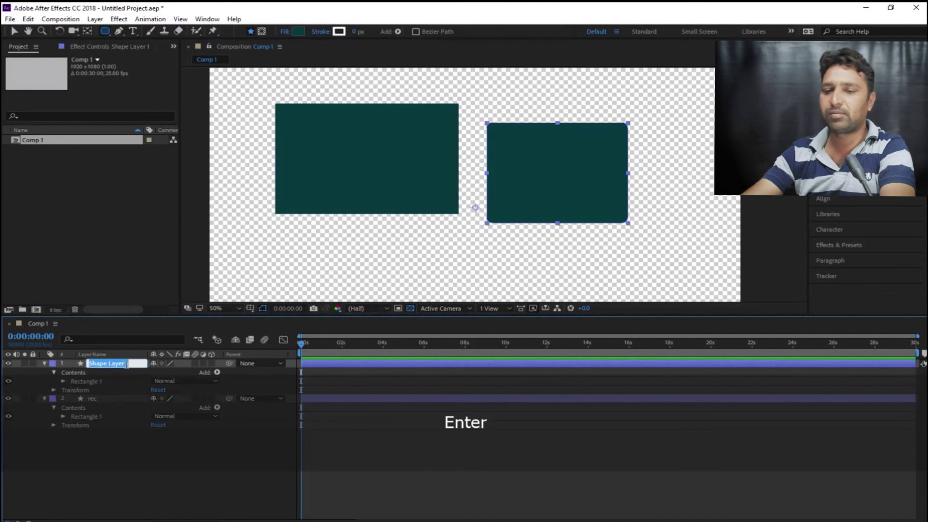
text(r)
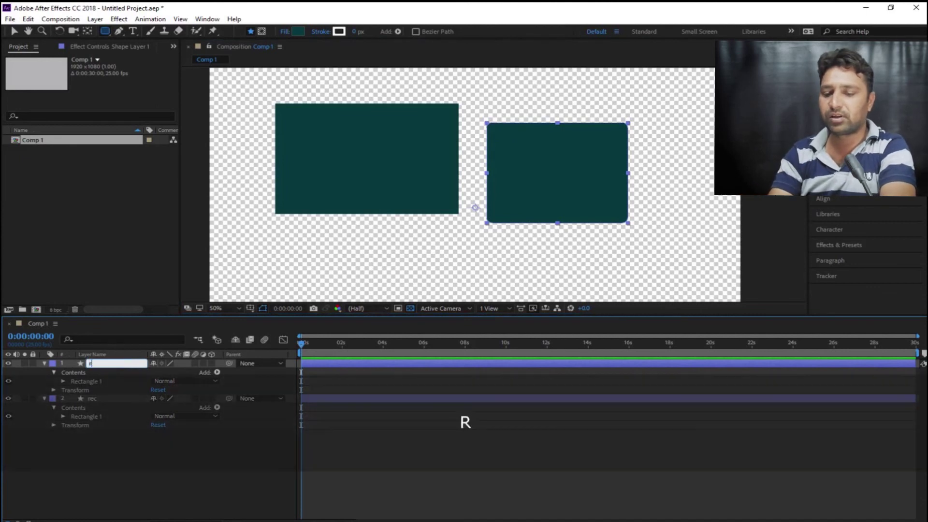
text(ec2)
key(Return)
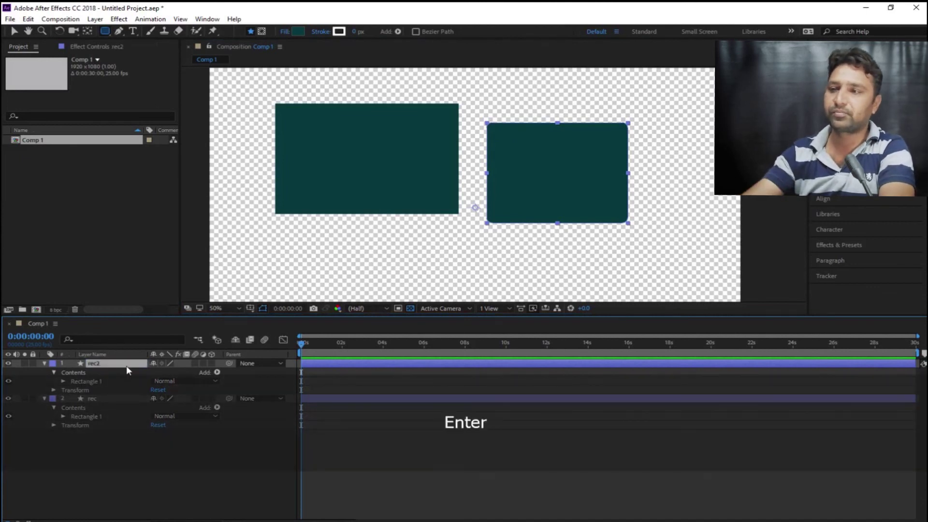
click(421, 476)
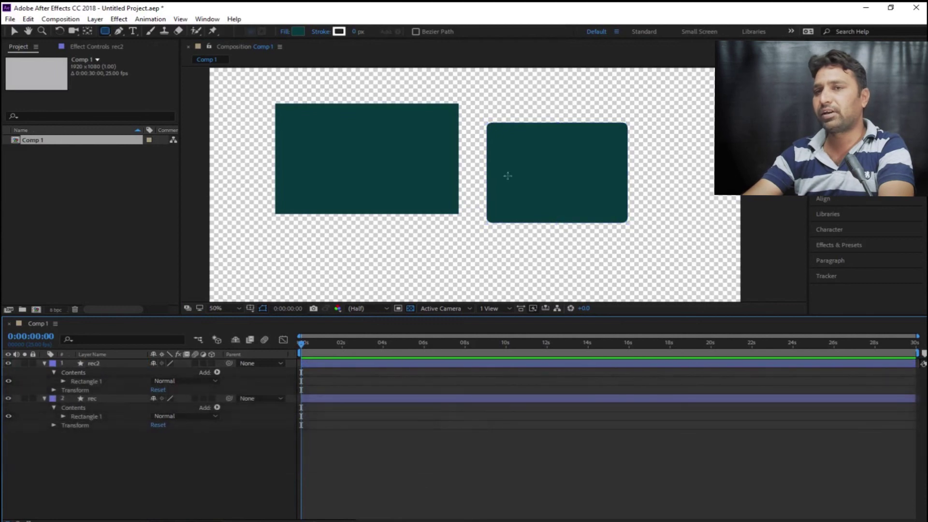
Drag both rectangles slightly higher with the Selection tool.
click(15, 32)
drag(305, 146, 280, 133)
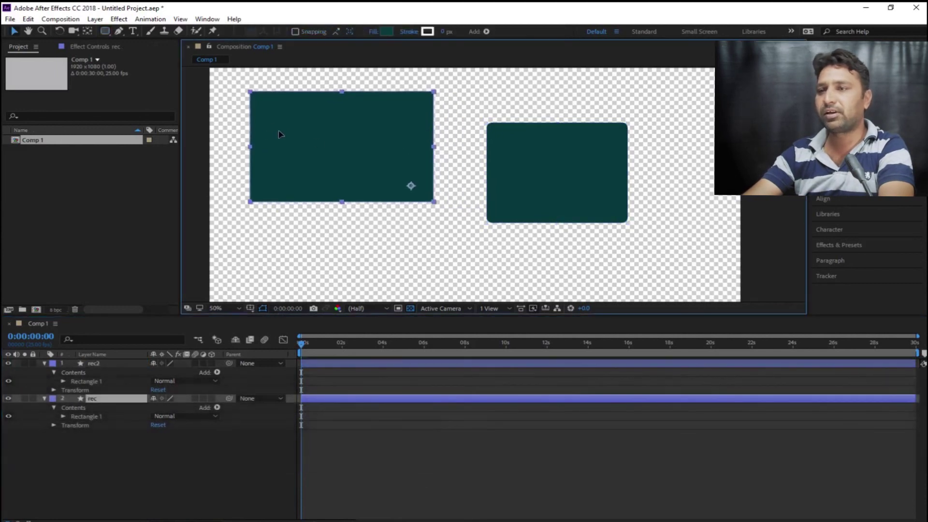
drag(518, 151, 502, 105)
key(Return)
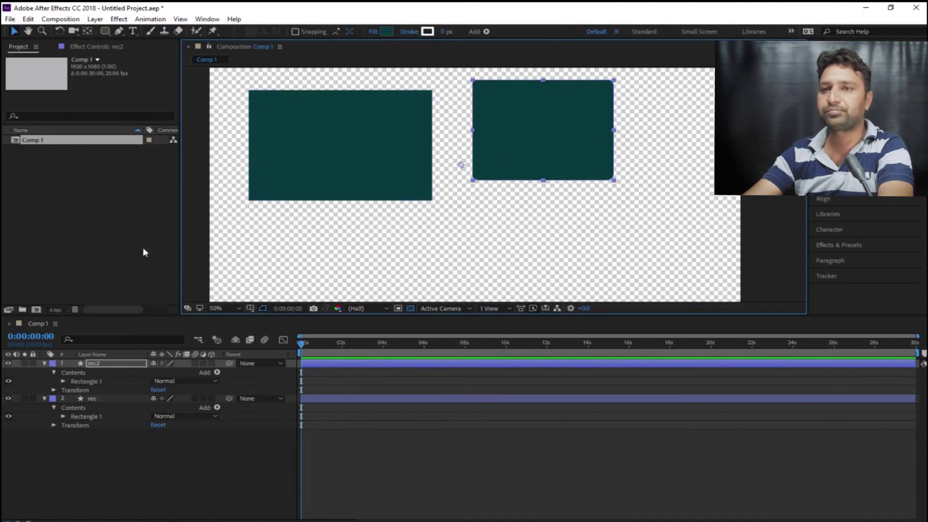
Try an ellipse and a pentagon inside rec2, then undo them.
click(103, 30)
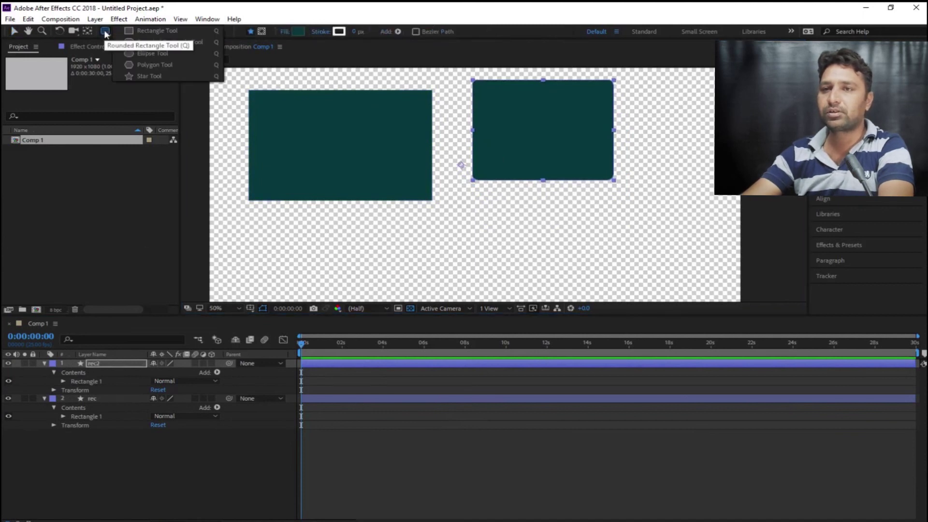
click(162, 54)
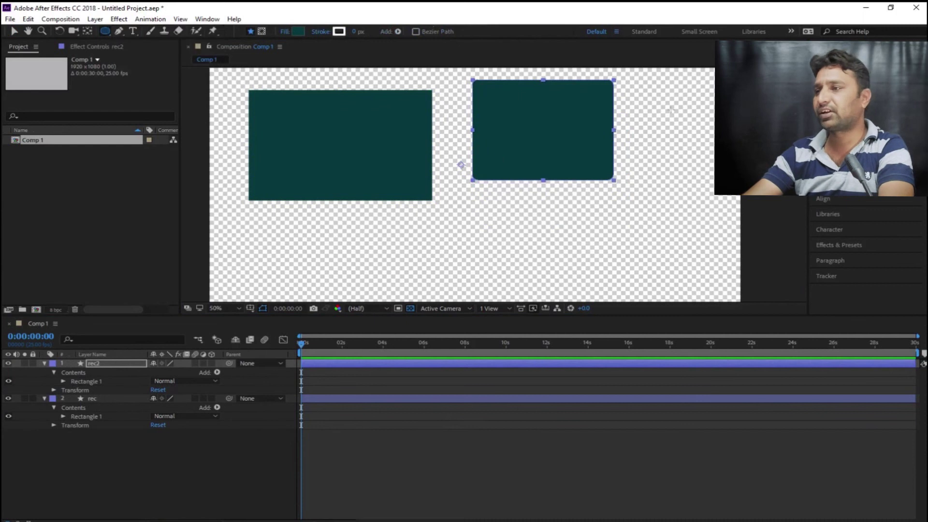
drag(659, 104, 730, 160)
click(102, 32)
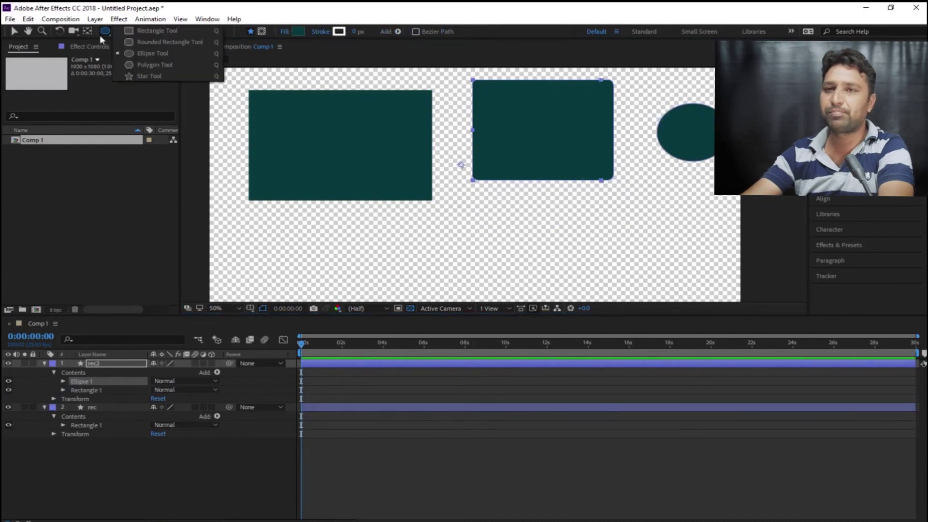
click(153, 65)
mouse_move(255, 242)
mouse_down()
mouse_move(289, 272)
mouse_move(264, 256)
mouse_up()
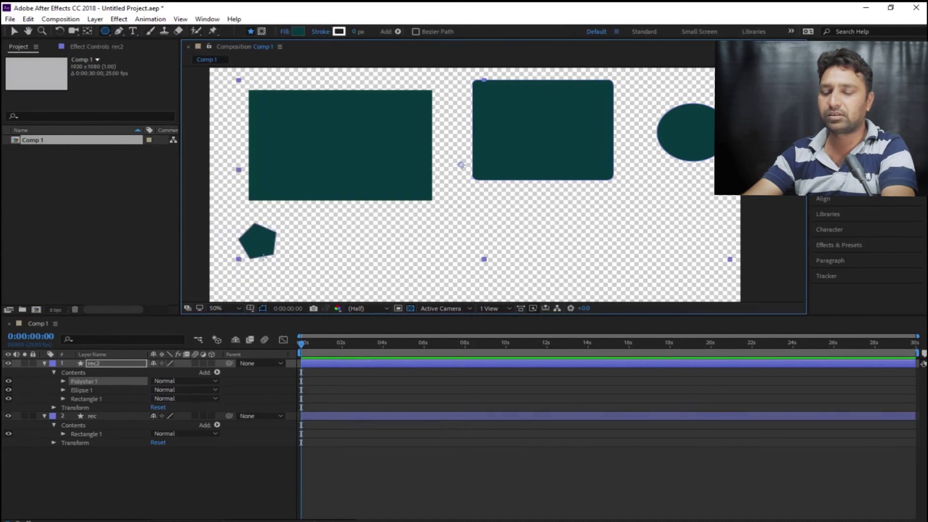
key(ctrl+z)
key(ctrl+z)
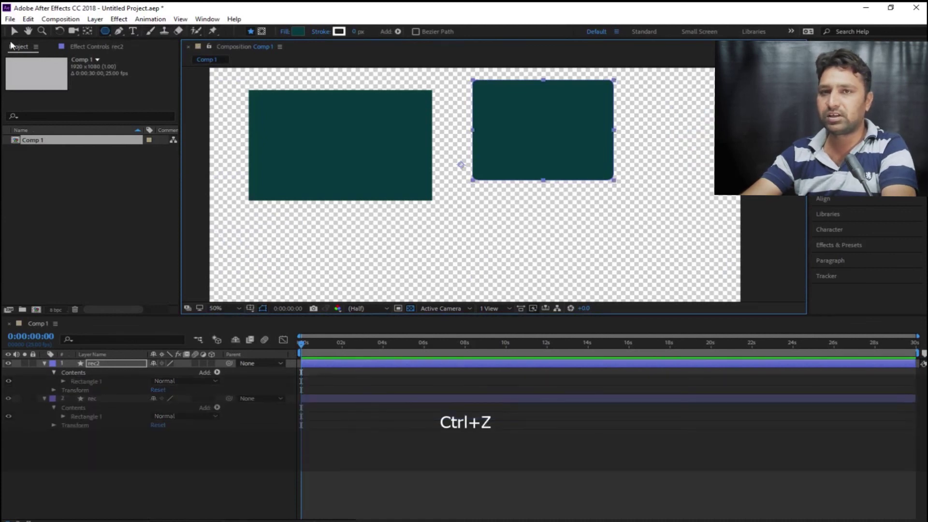
With rec2 deselected, draw a pentagon below the left rectangle on its own layer.
click(14, 31)
click(167, 466)
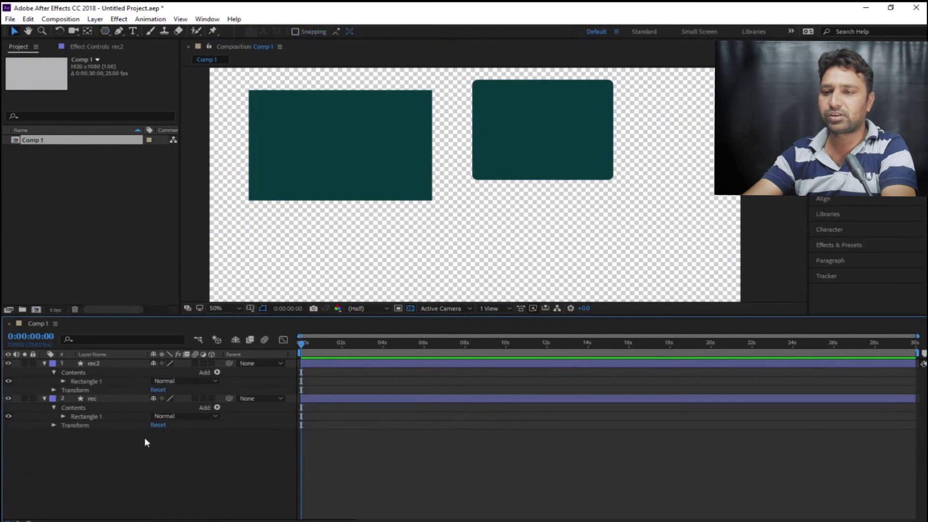
click(104, 31)
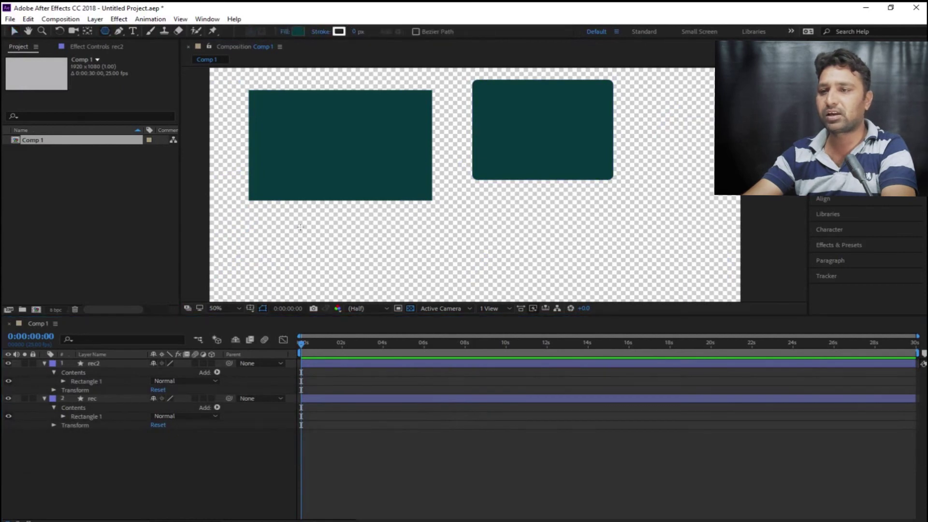
drag(298, 227, 294, 184)
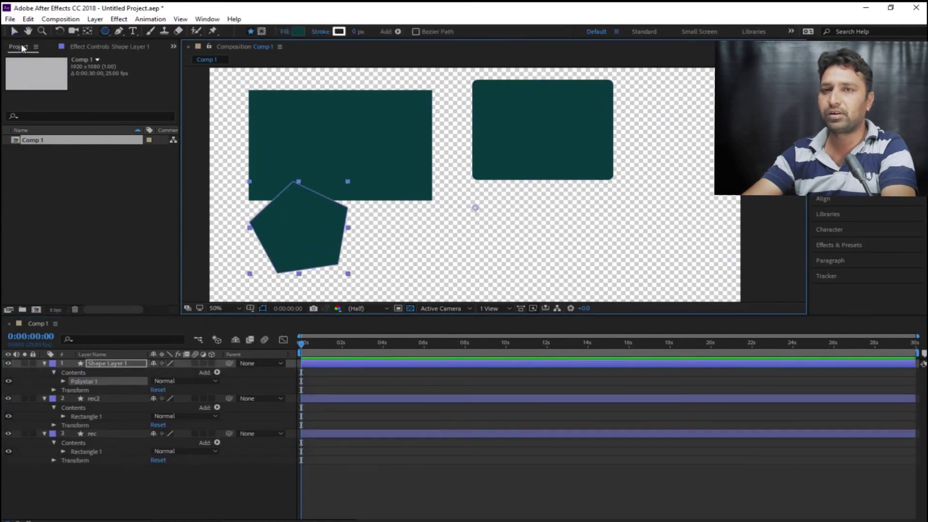
click(14, 31)
click(157, 495)
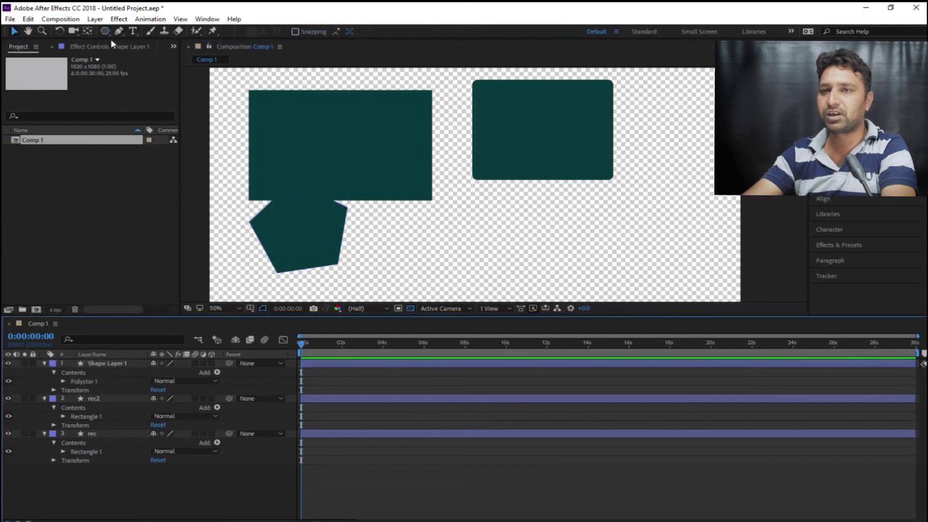
Draw a star at the comp's lower right on its own shape layer.
drag(105, 31, 144, 76)
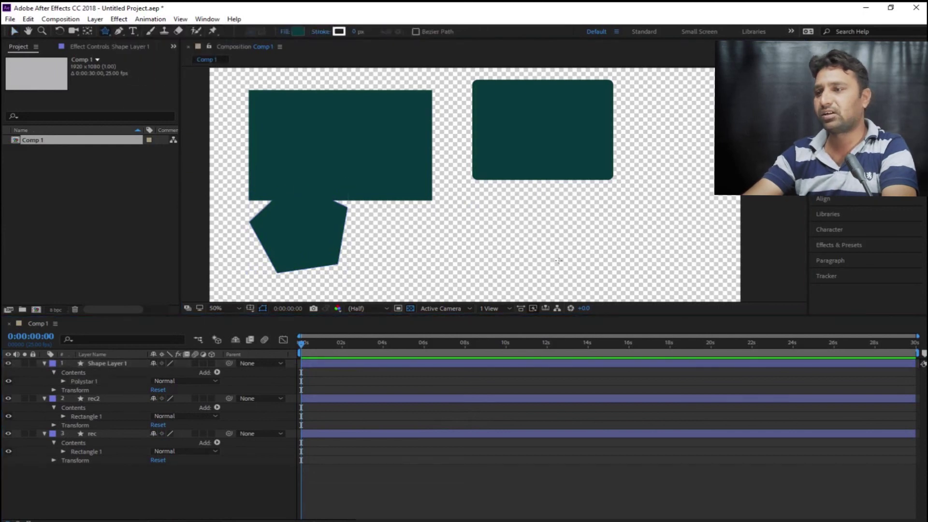
drag(558, 260, 560, 236)
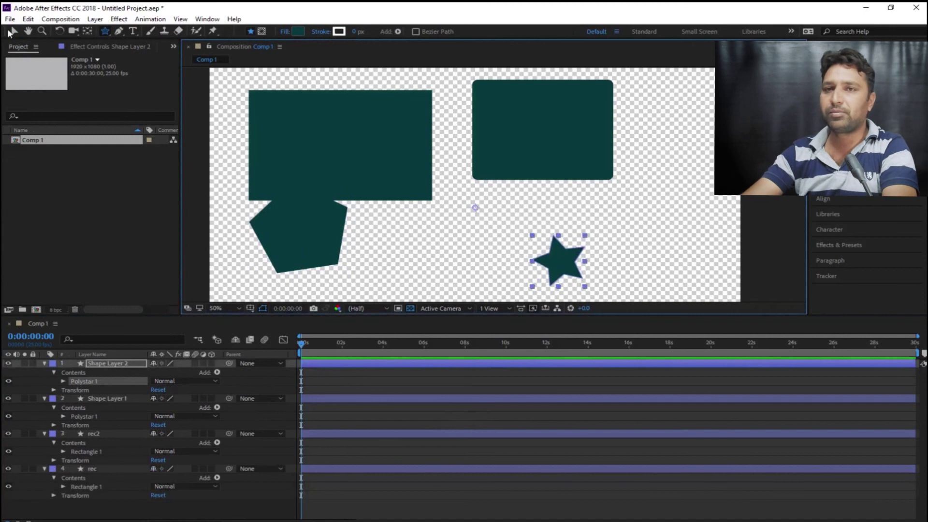
click(11, 32)
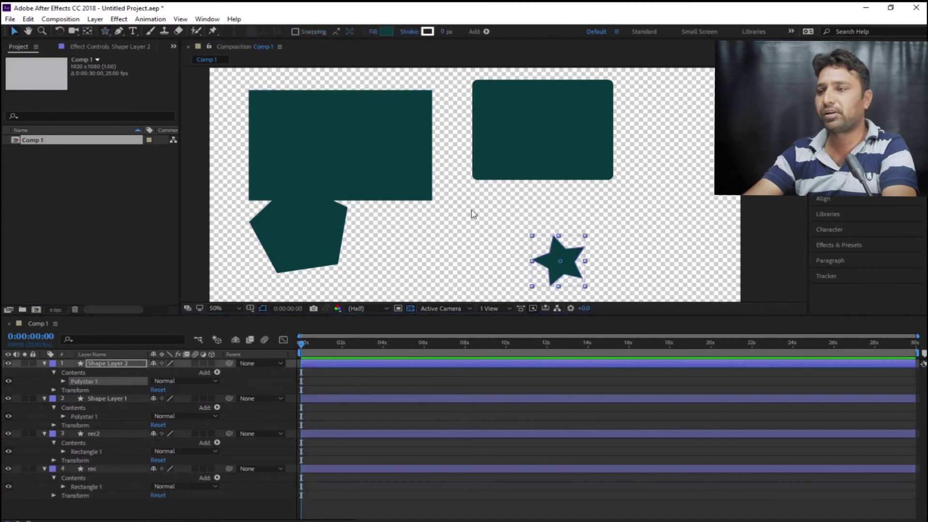
click(499, 155)
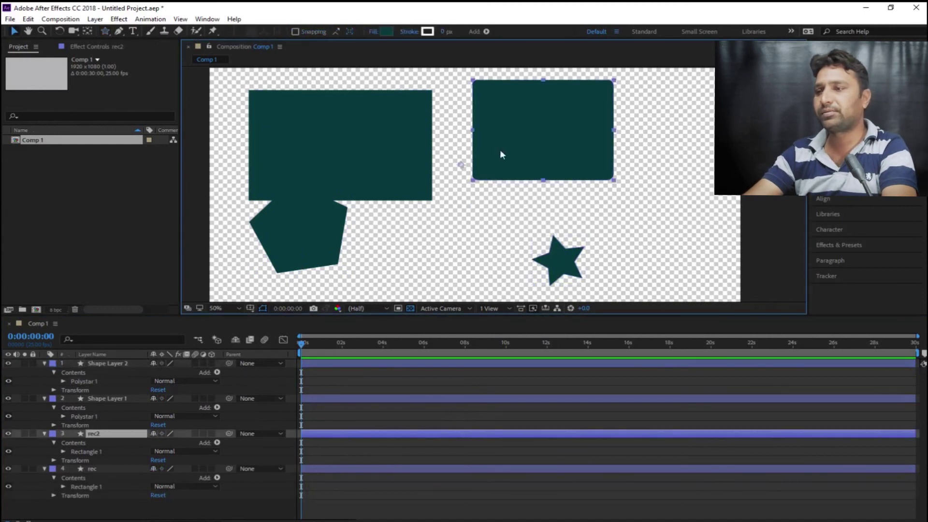
Give rec2 a bright cyan fill, a red stroke and a 37 px stroke width.
click(386, 32)
click(463, 216)
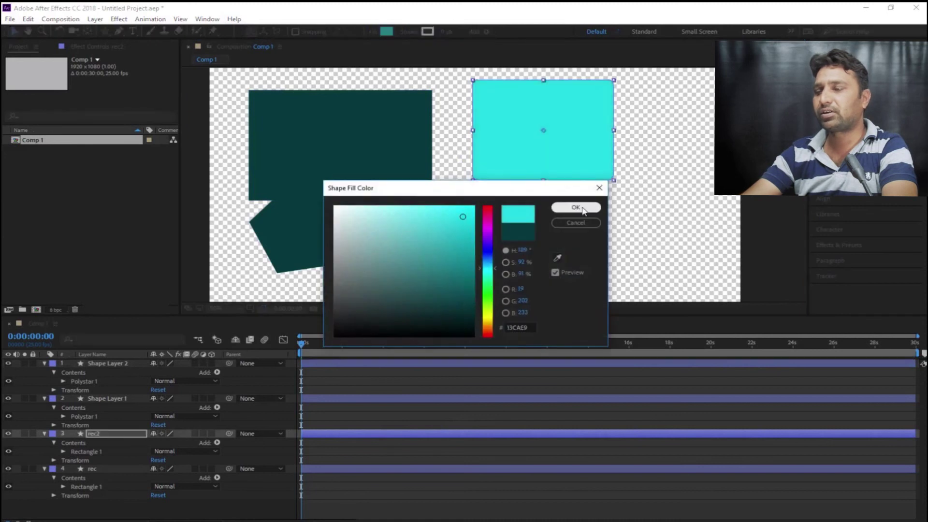
click(576, 208)
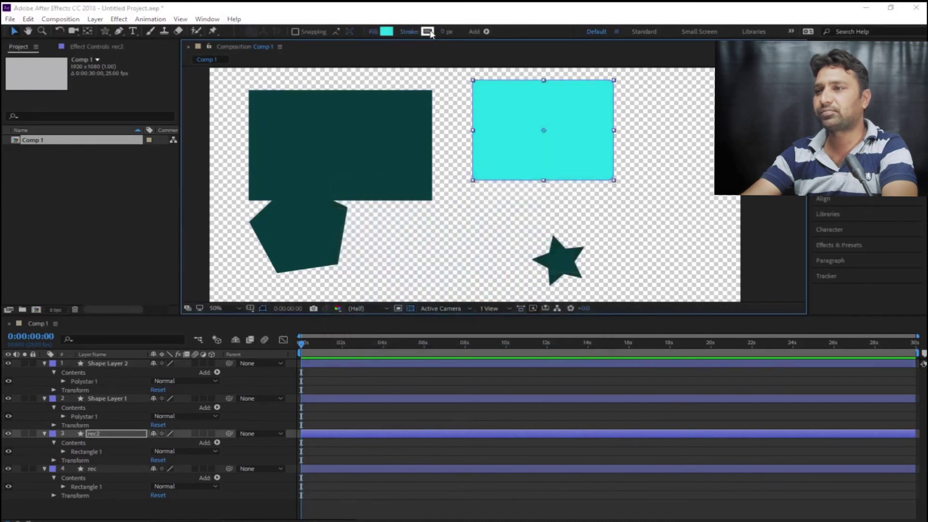
click(428, 32)
click(470, 206)
click(576, 208)
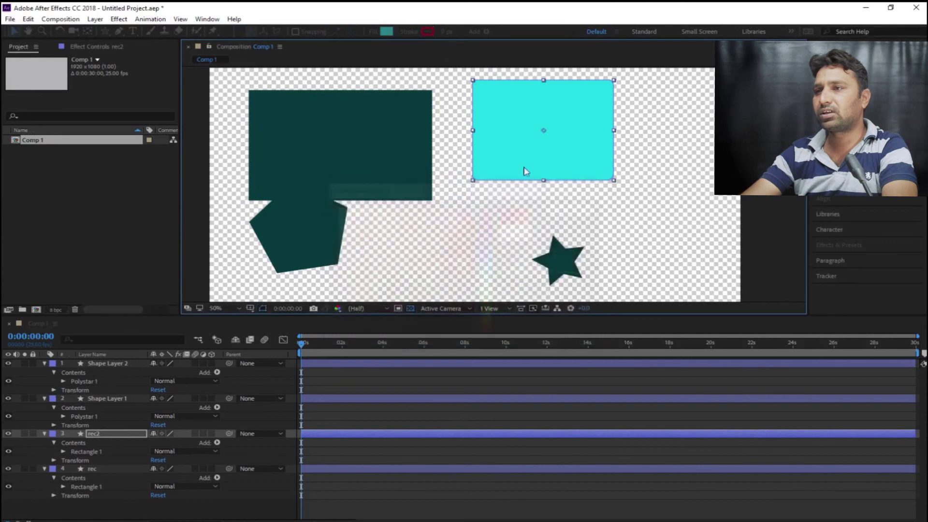
drag(446, 32, 456, 31)
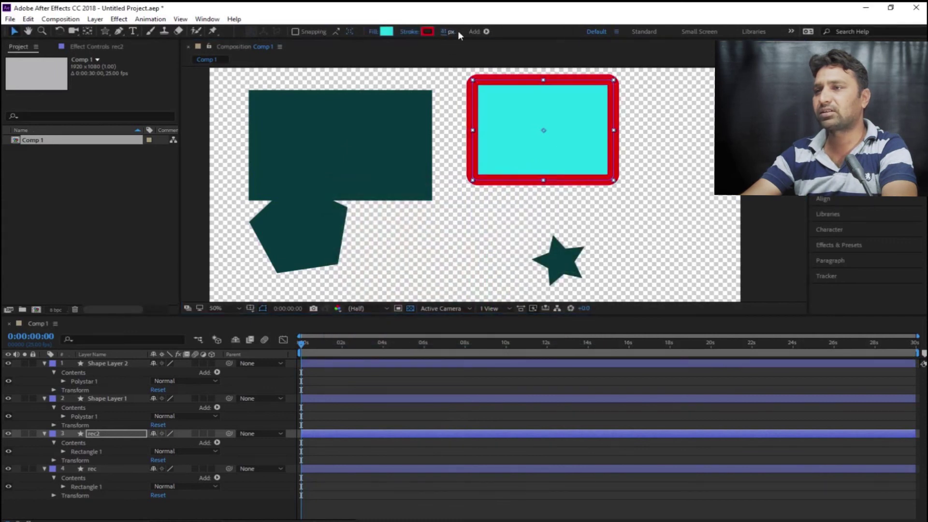
Add a Gradient Stroke to rec2 and change its stroke colour to purple.
click(486, 31)
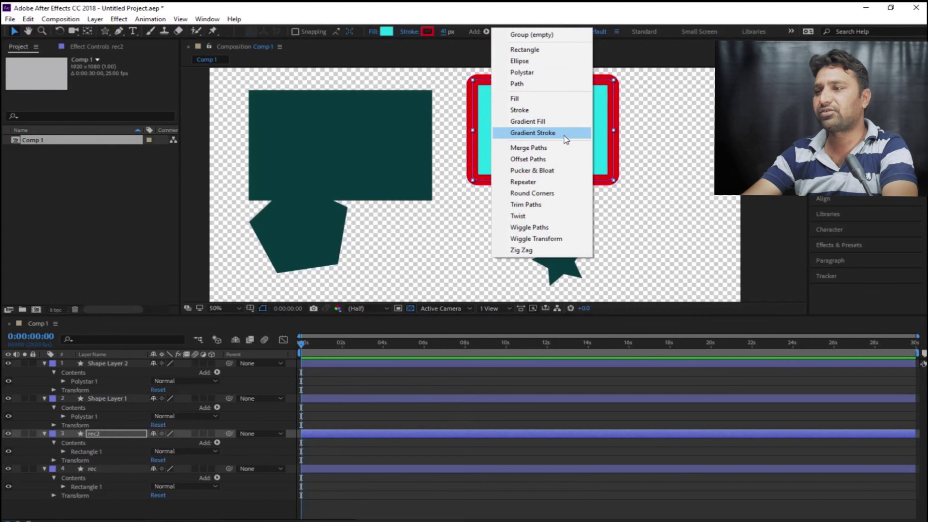
click(566, 139)
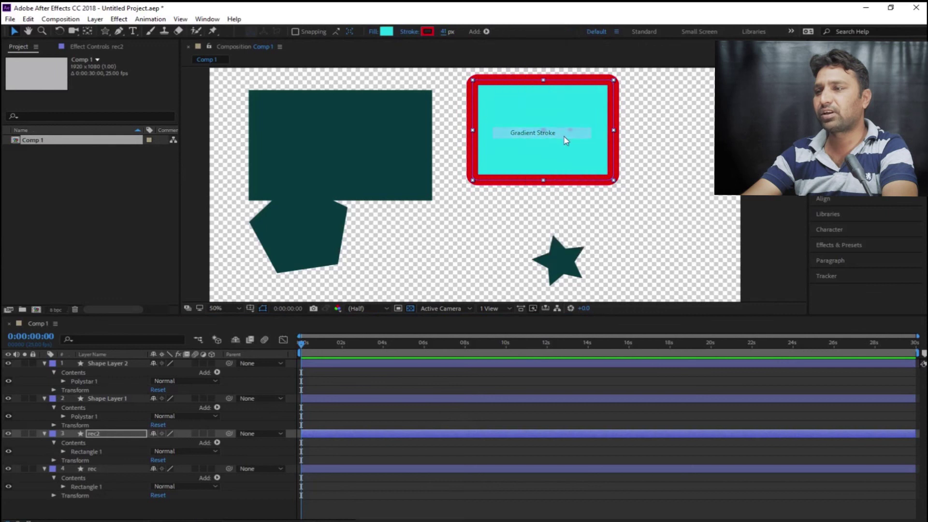
click(427, 31)
click(460, 279)
click(488, 248)
click(575, 207)
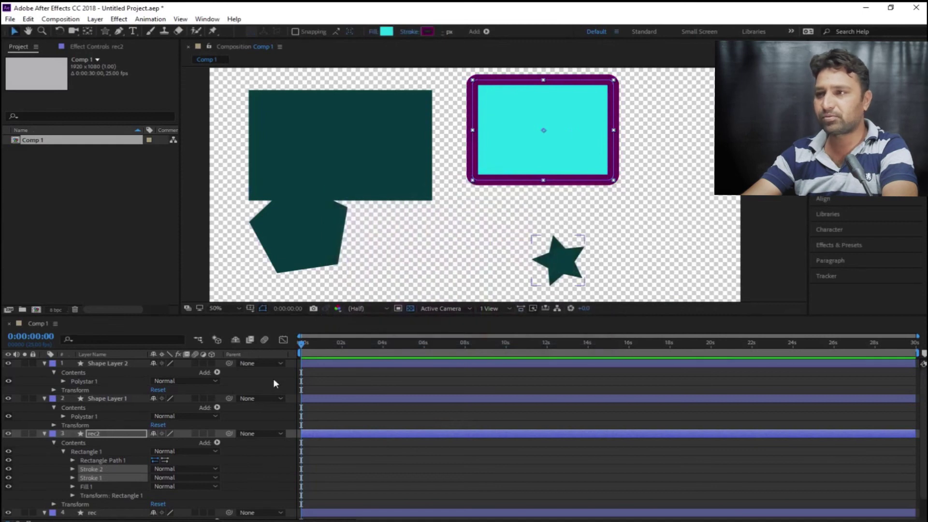
Reselect the rectangle and view the second stroke's blending modes, leaving them unchanged.
click(461, 238)
click(489, 101)
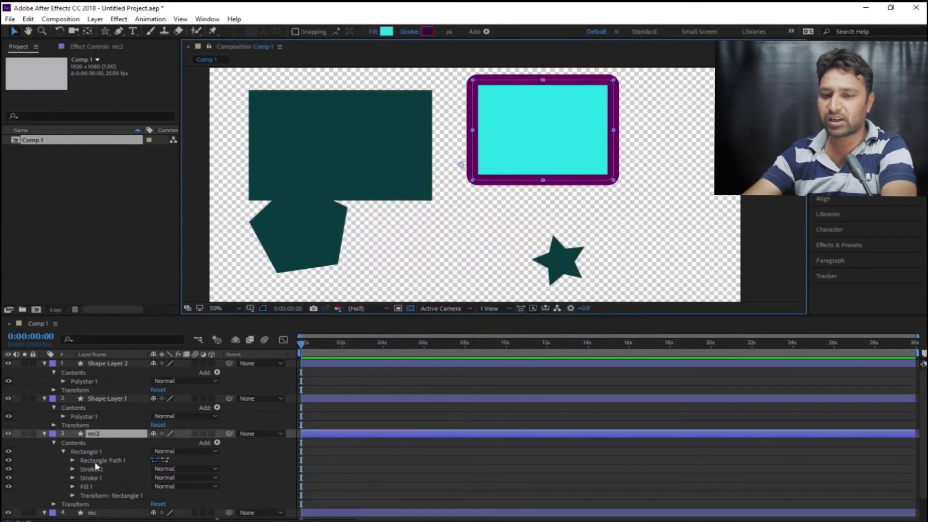
click(179, 467)
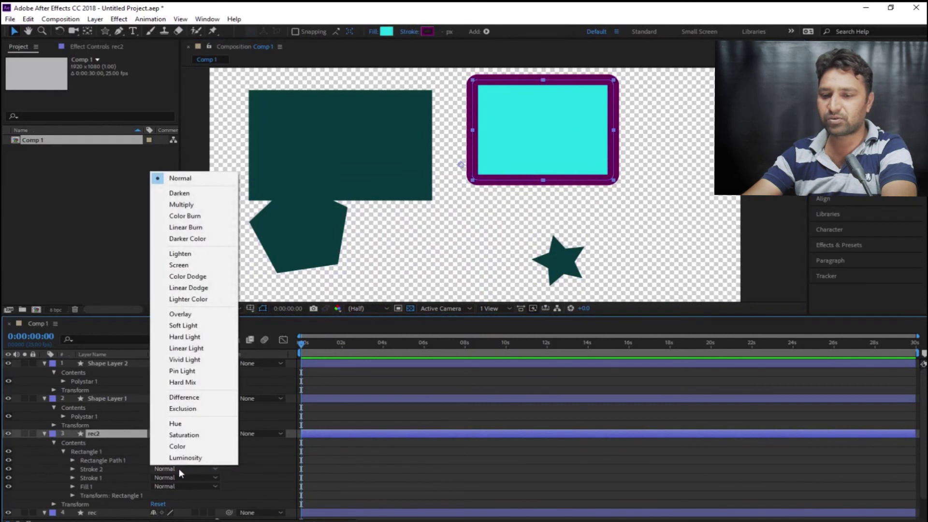
click(241, 473)
Delete the pentagon and the other two shape layers from Comp 1.
click(306, 232)
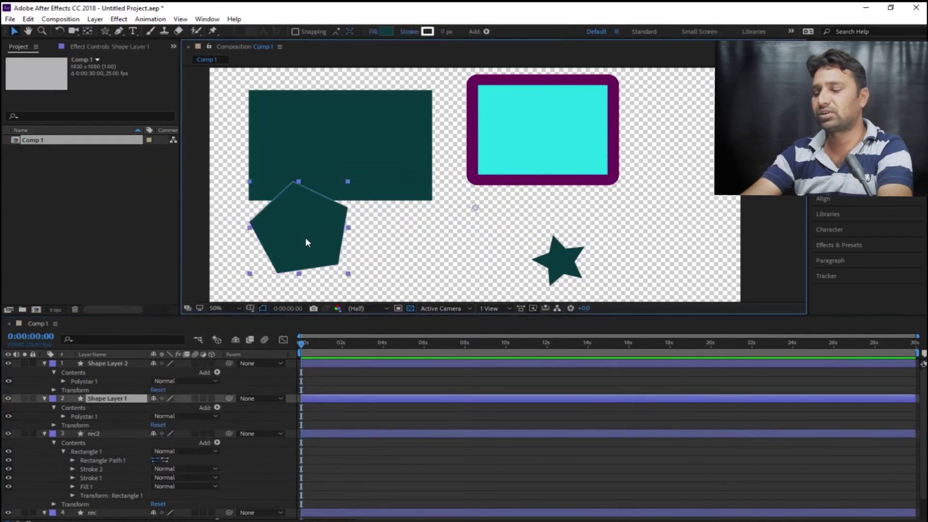
key(Delete)
key(Delete)
click(540, 126)
key(Delete)
click(564, 259)
key(Delete)
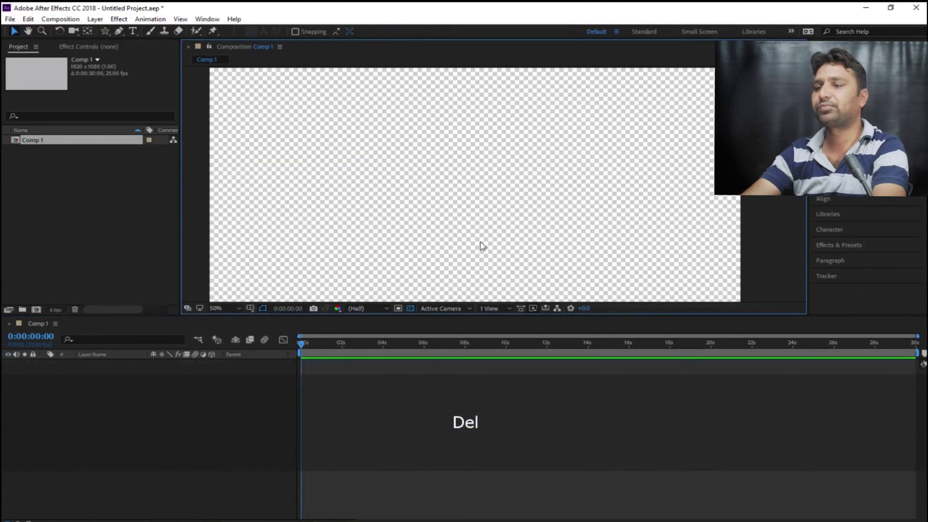
Draw a new wavy path with the Pen tool, curving down to zigzags at the bottom.
key(space)
drag(377, 158, 384, 159)
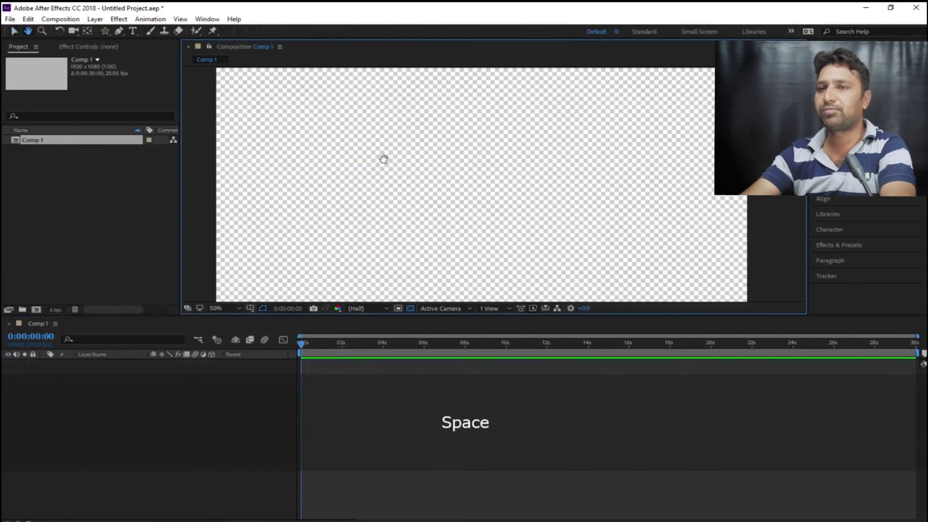
click(118, 31)
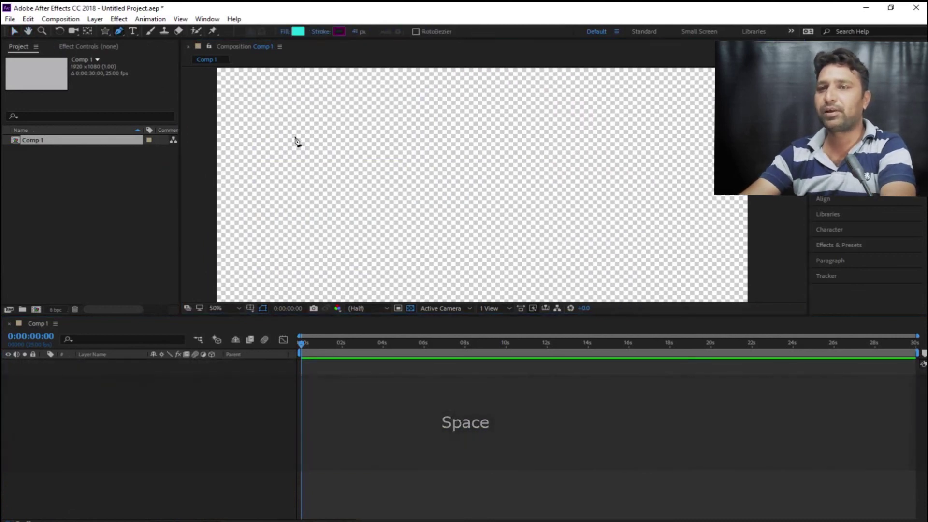
click(356, 93)
click(354, 115)
mouse_move(358, 163)
mouse_down()
mouse_move(341, 194)
mouse_move(379, 197)
mouse_up()
mouse_move(382, 230)
mouse_down()
mouse_move(381, 246)
mouse_move(449, 240)
mouse_up()
mouse_move(395, 264)
mouse_down()
mouse_move(395, 276)
mouse_move(425, 296)
mouse_up()
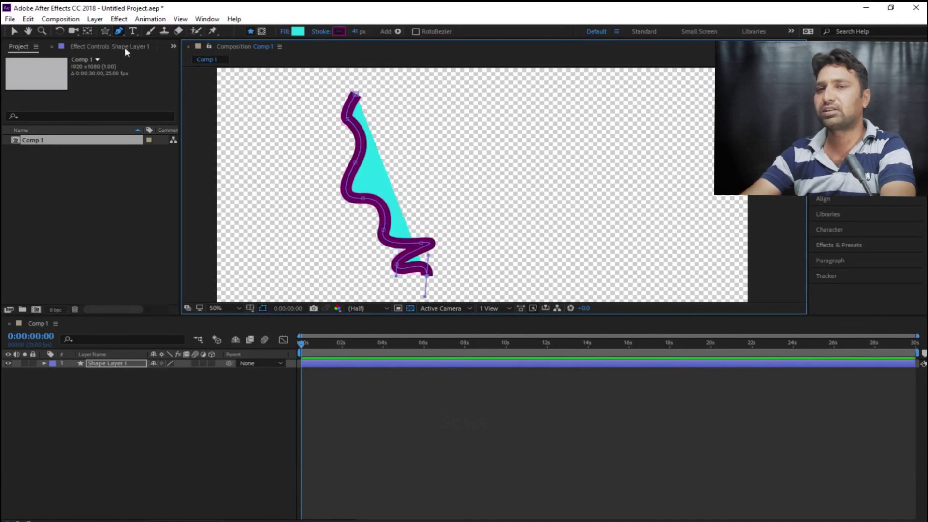
Reduce the path's stroke width so the purple outline is thin.
click(14, 31)
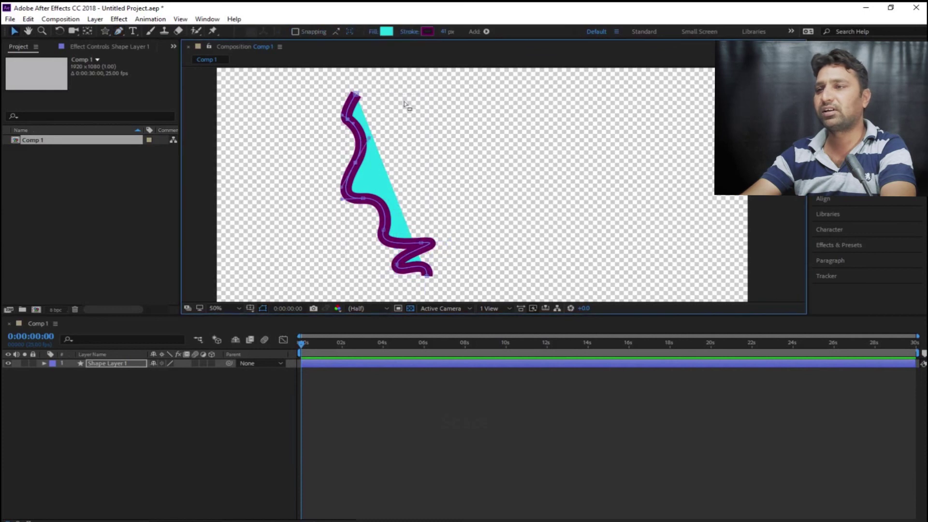
drag(448, 32, 382, 38)
click(460, 155)
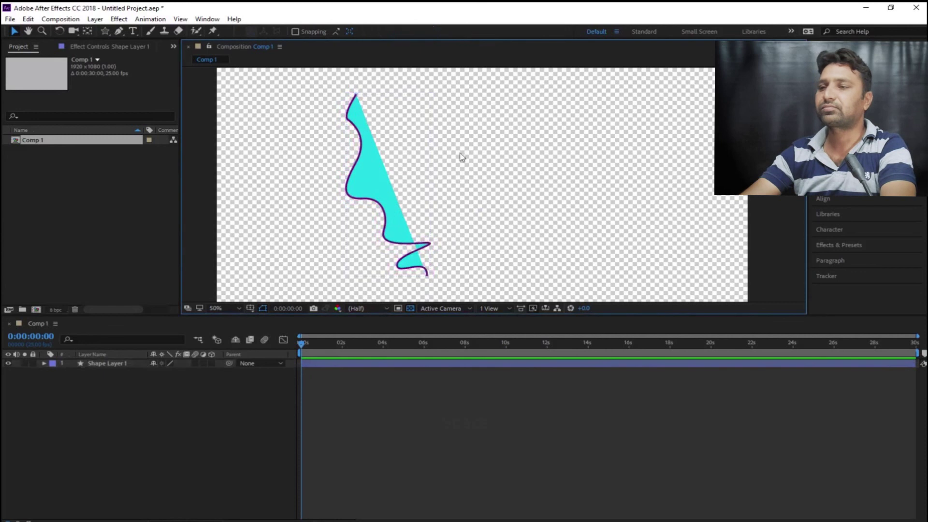
Nudge the wavy shape up-right and remove the vertex at its left bulge.
drag(397, 164, 408, 153)
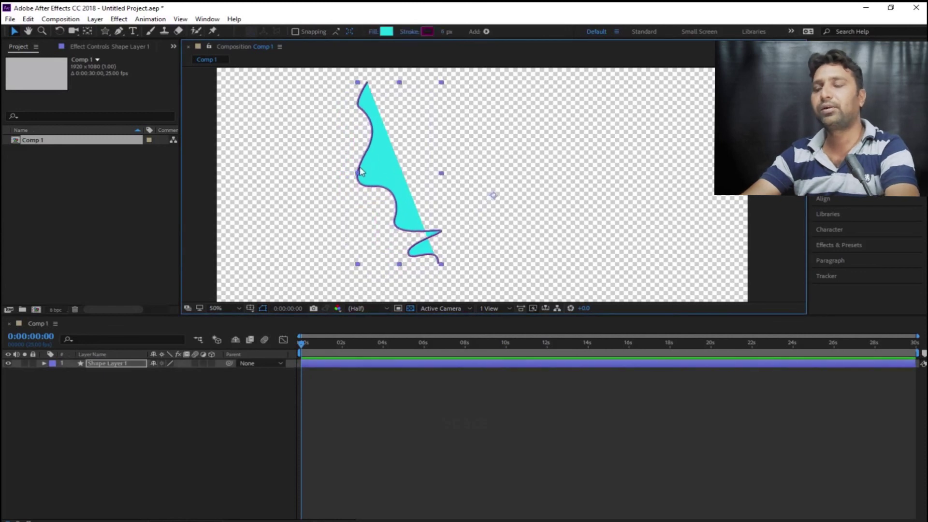
click(120, 31)
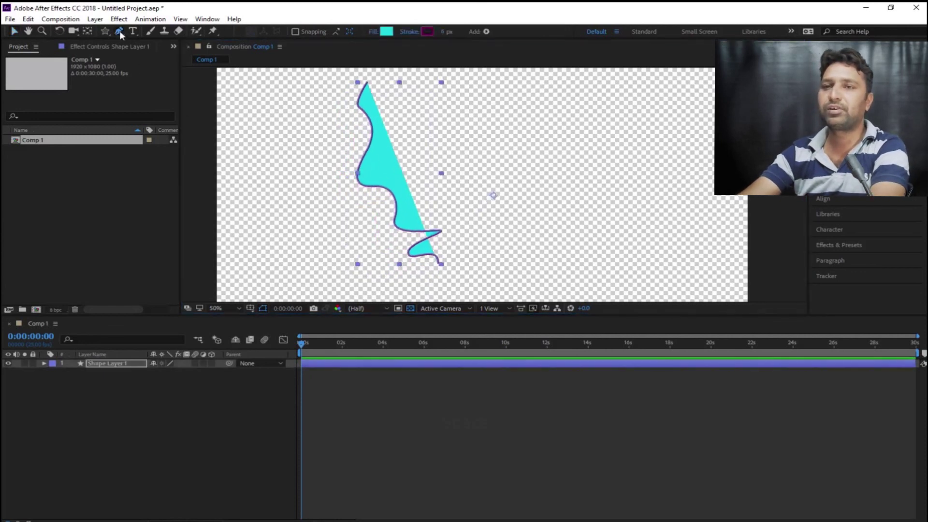
click(160, 52)
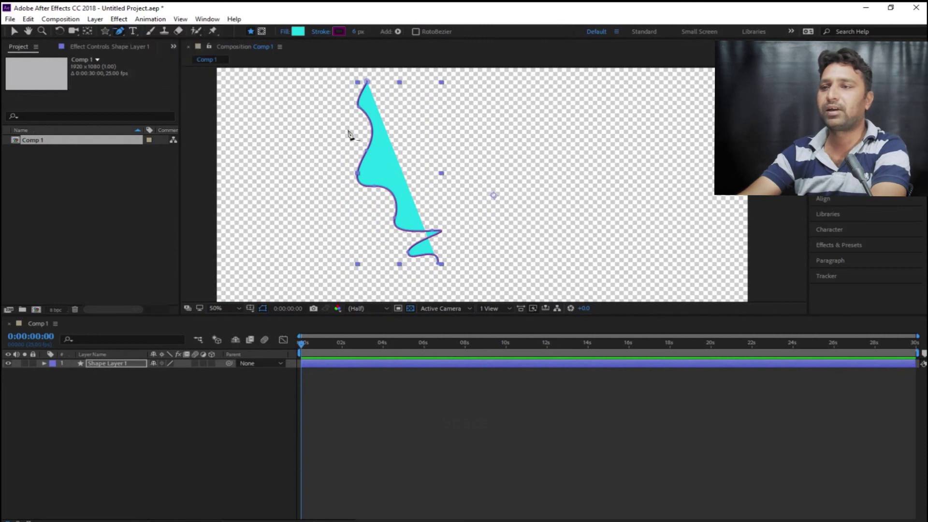
click(360, 112)
click(118, 31)
click(145, 60)
click(361, 167)
Pull Bezier handles out of the top vertex to curve the shape's upper part.
click(118, 28)
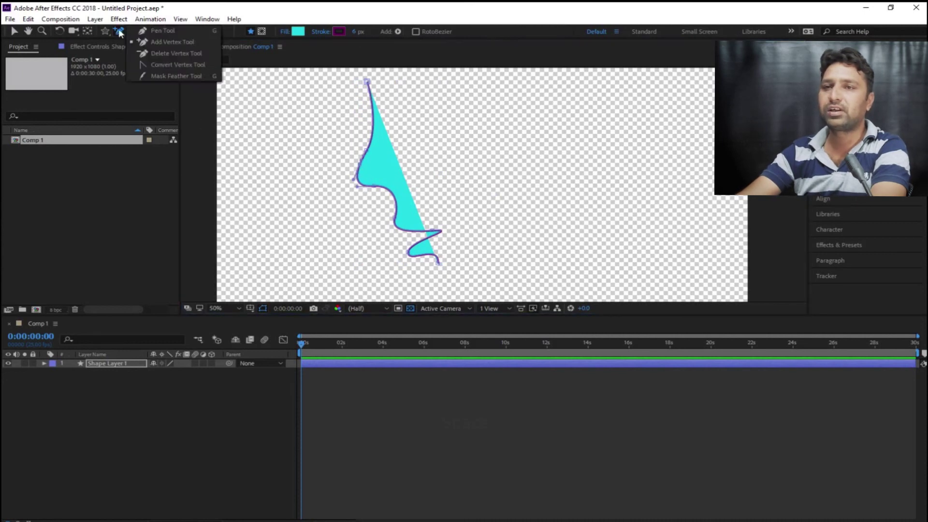
click(159, 66)
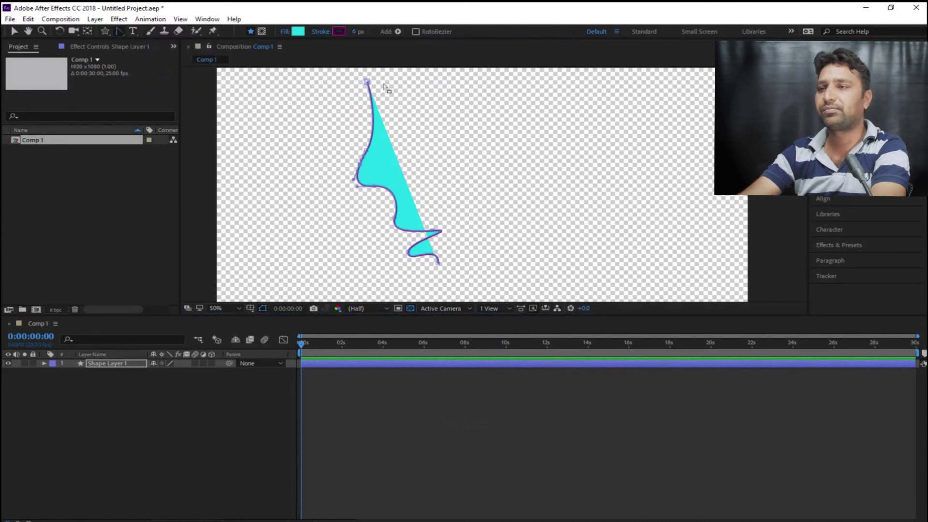
mouse_move(367, 82)
mouse_down()
mouse_move(323, 86)
mouse_move(339, 116)
mouse_move(327, 128)
mouse_up()
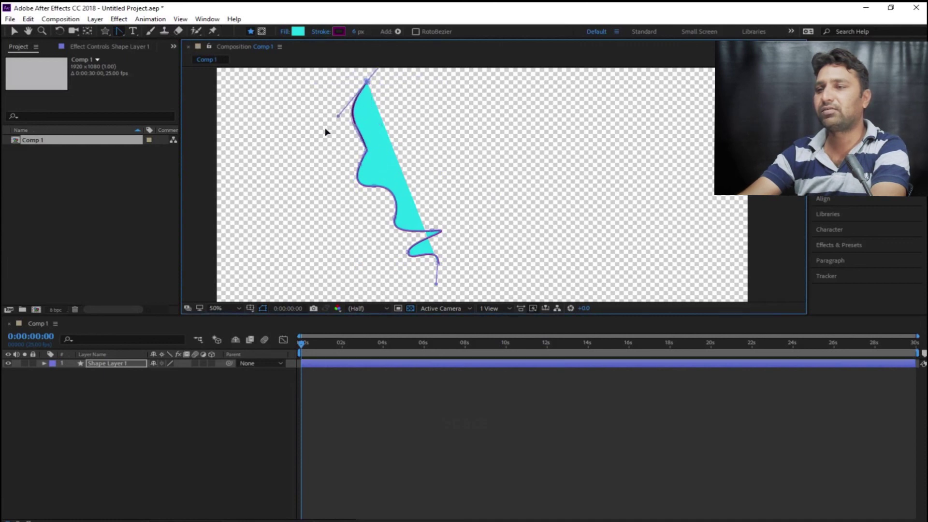
drag(396, 115, 394, 111)
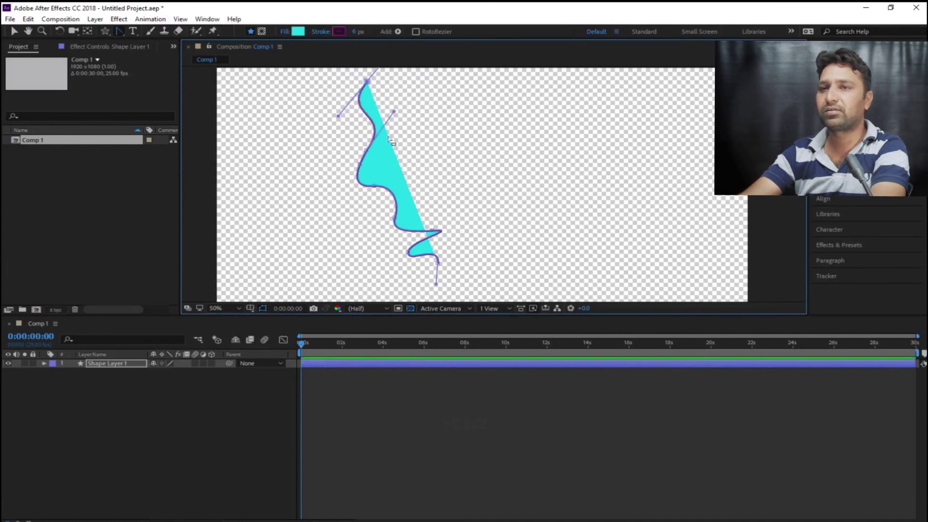
click(123, 30)
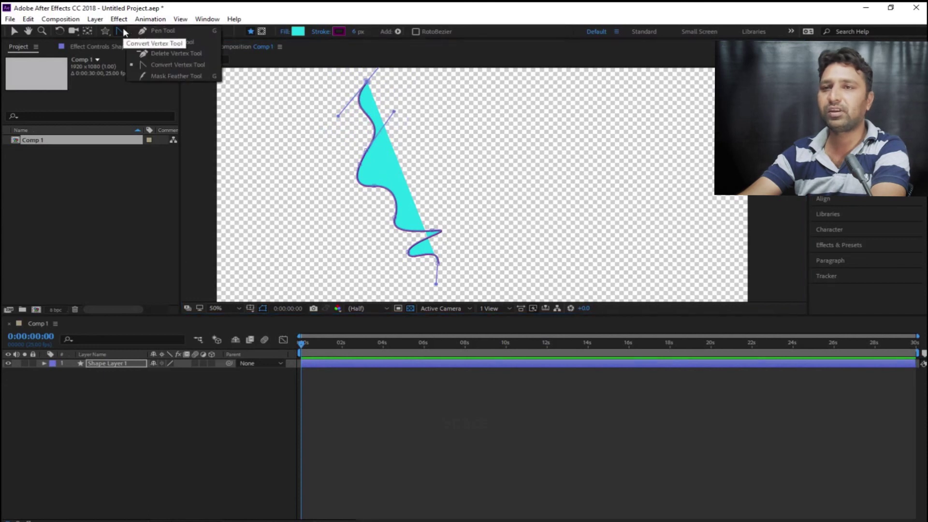
Add a text layer reading 'ggdfg' to the left of the wavy shape.
click(134, 30)
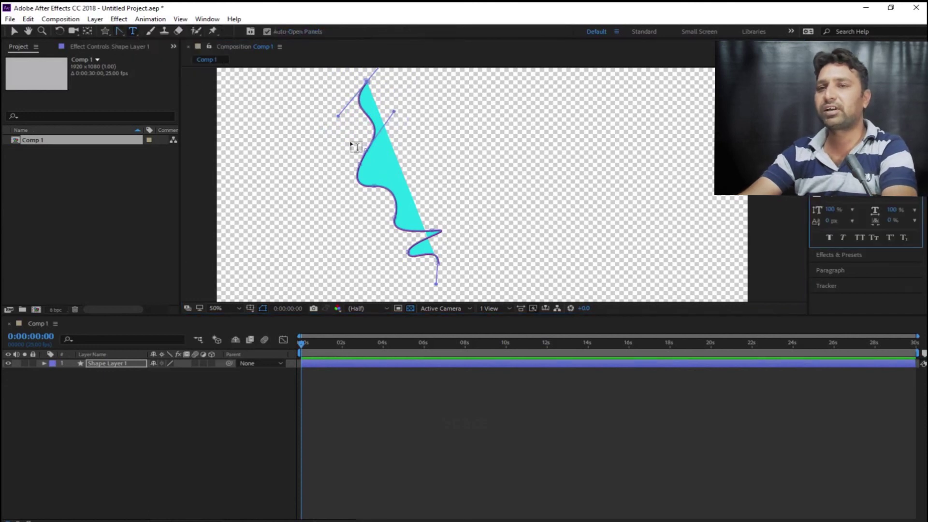
click(280, 161)
text(ggg)
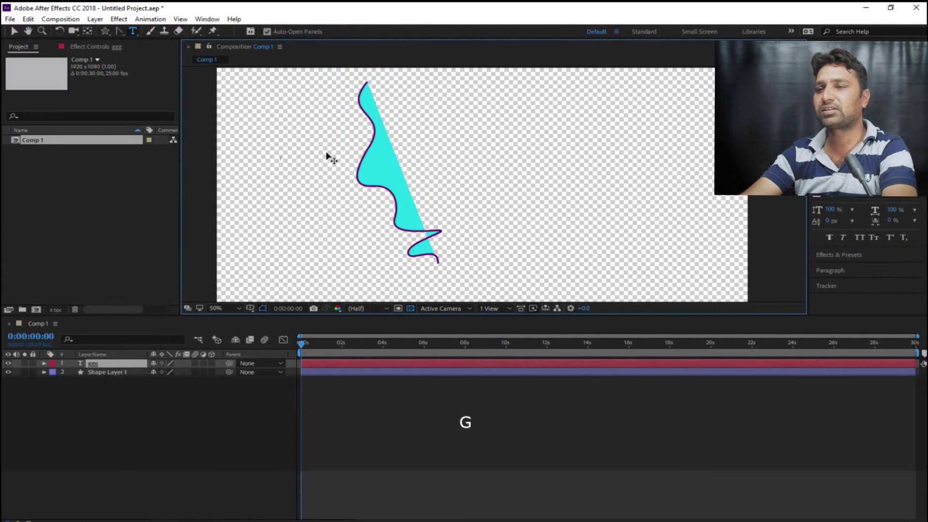
text(dfgdfg)
click(14, 31)
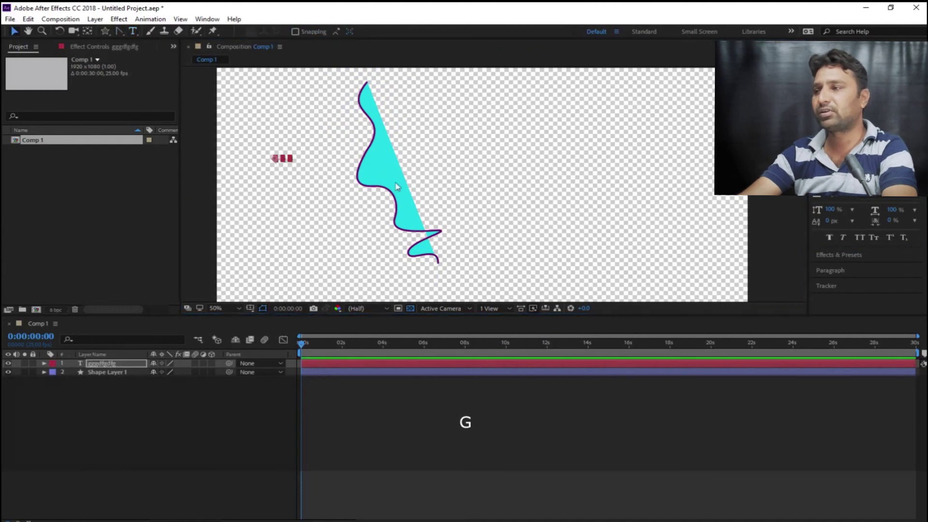